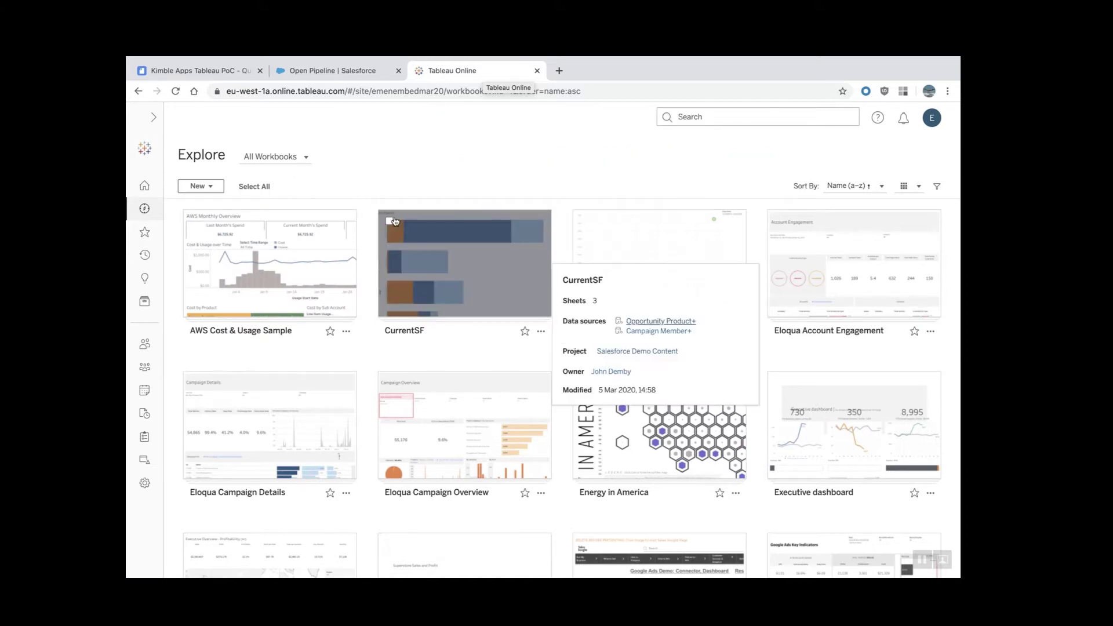
- Browse All Projects to Salesforce Demo Content, then open Service Cloud Embedded's Support Case Count view
click(285, 161)
click(299, 192)
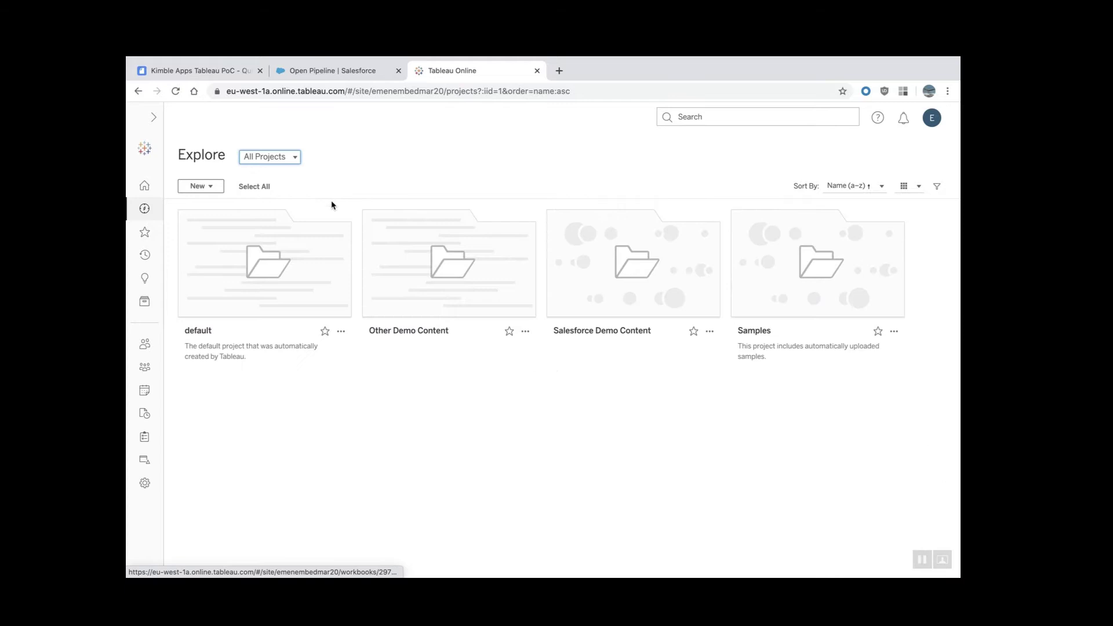
click(657, 284)
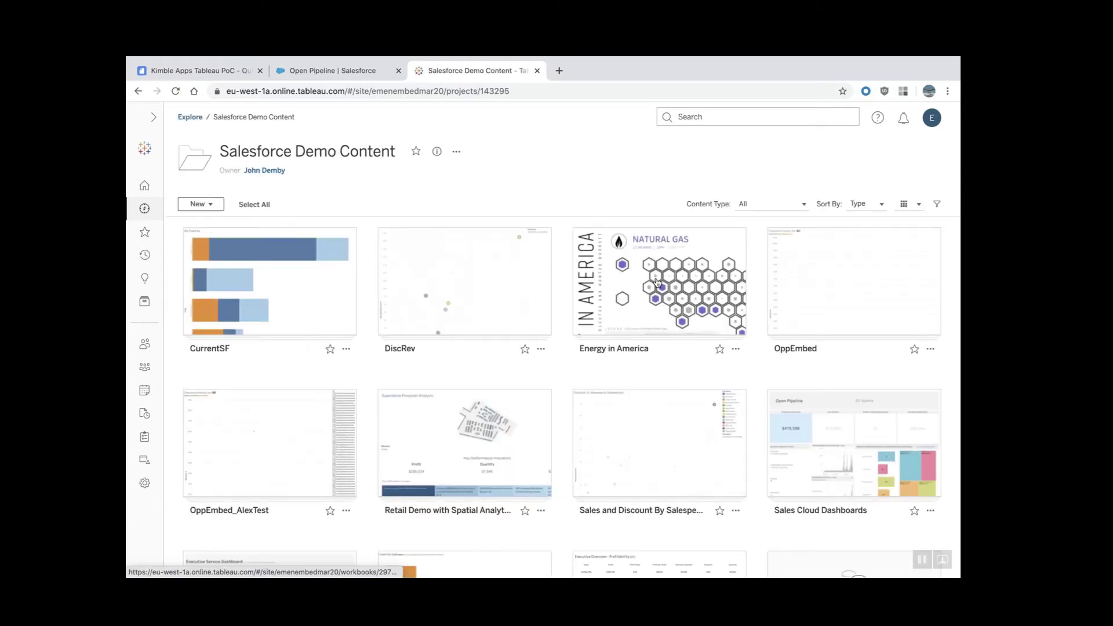
scroll(658, 283, down, 2)
scroll(657, 283, down, 4)
click(450, 290)
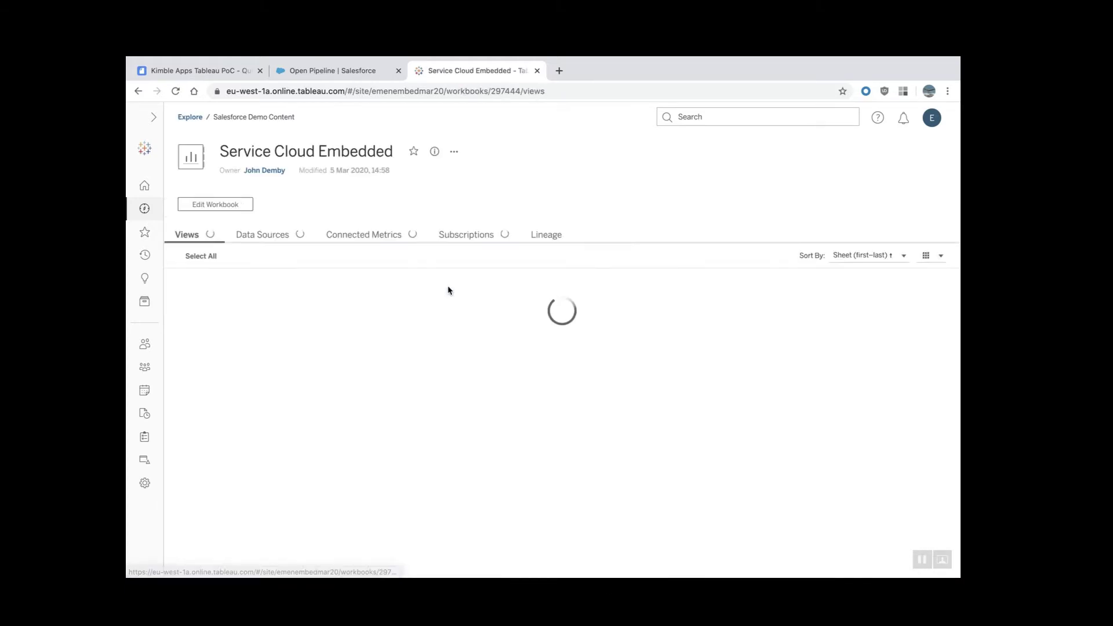
click(320, 323)
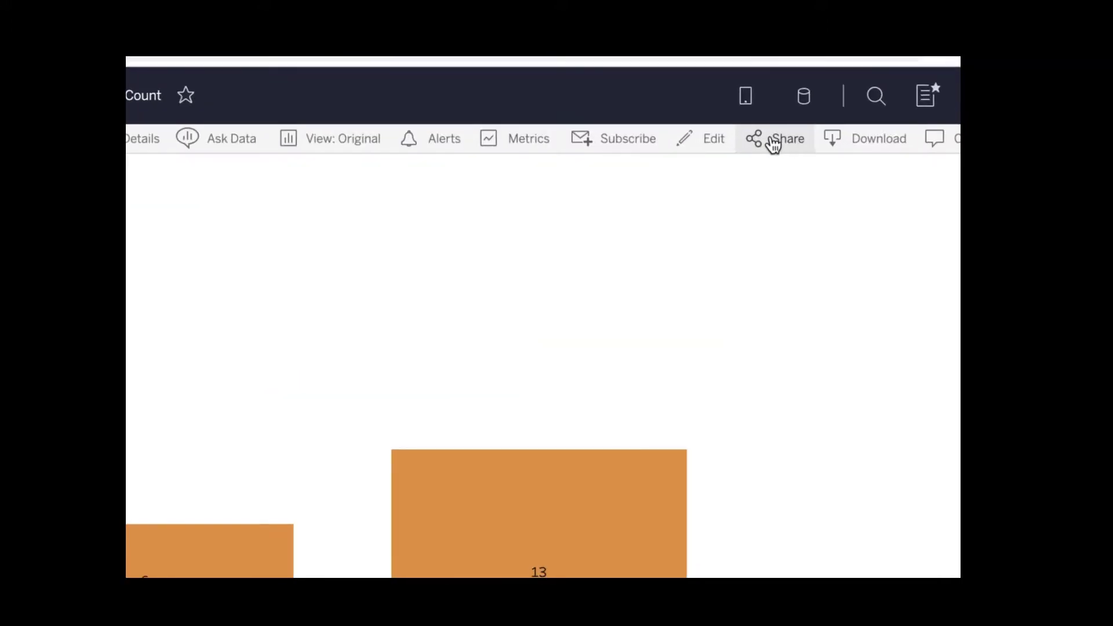
- Copy the Support Case Count view's share link and start a new browser tab
click(774, 142)
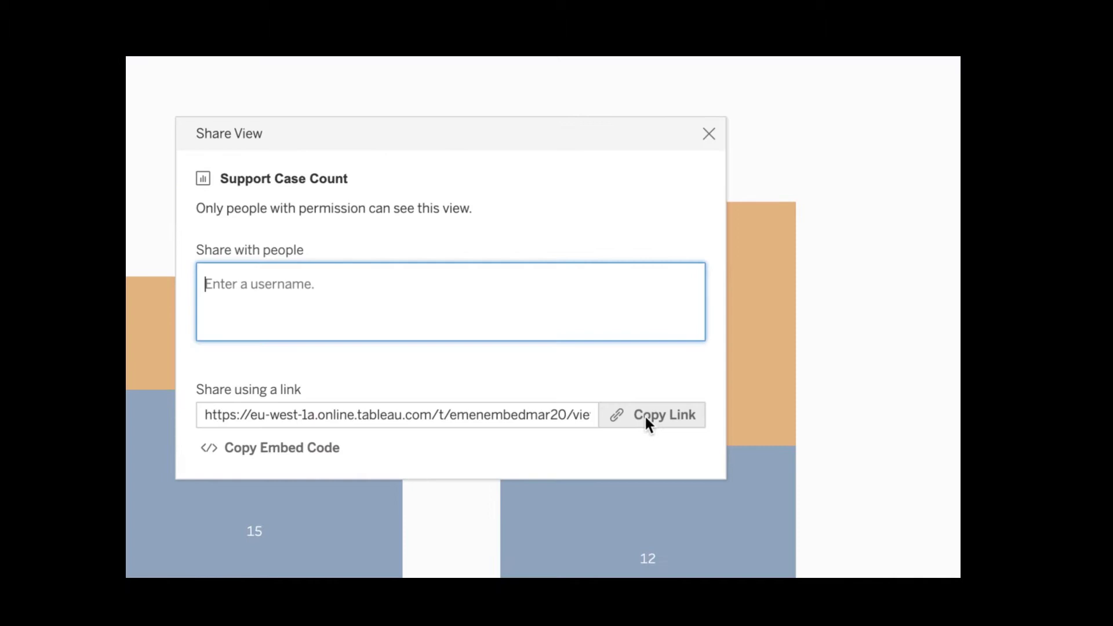
click(642, 417)
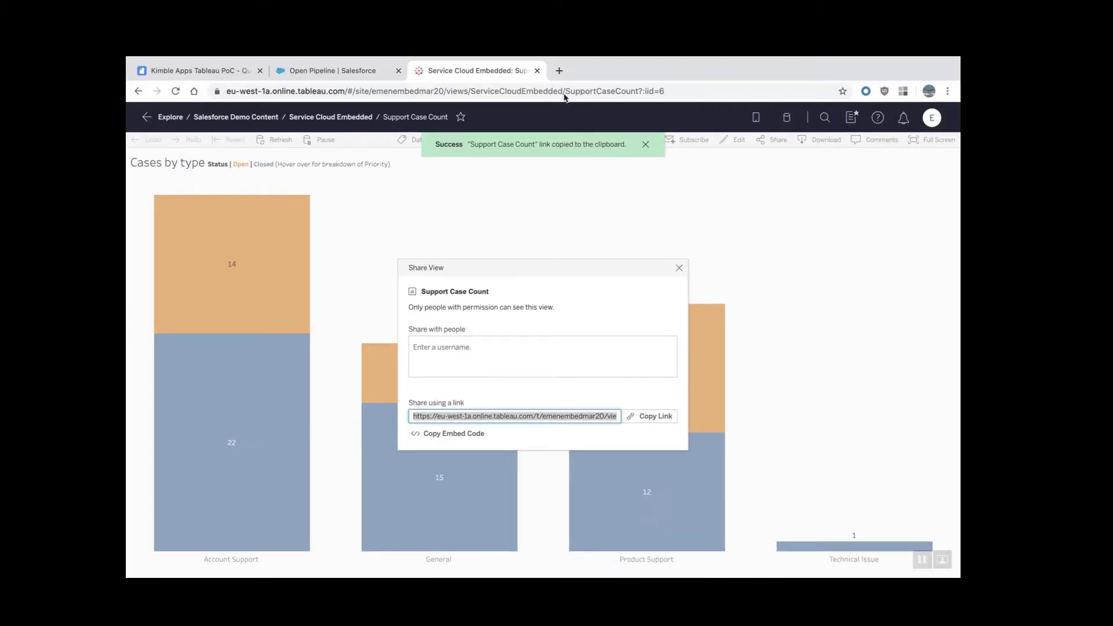
click(560, 71)
- Load the pasted share link, replacing its query string after SupportCaseCount? with :embed=y
text(https://eu-west-1a.online.tableau.com/t/emenembedmar20/views/ServiceCloudEmbedded/SupportCaseCount?:showAppBanner=false&:display_count=n&:showVizHome=n&:origin=viz_share_link)
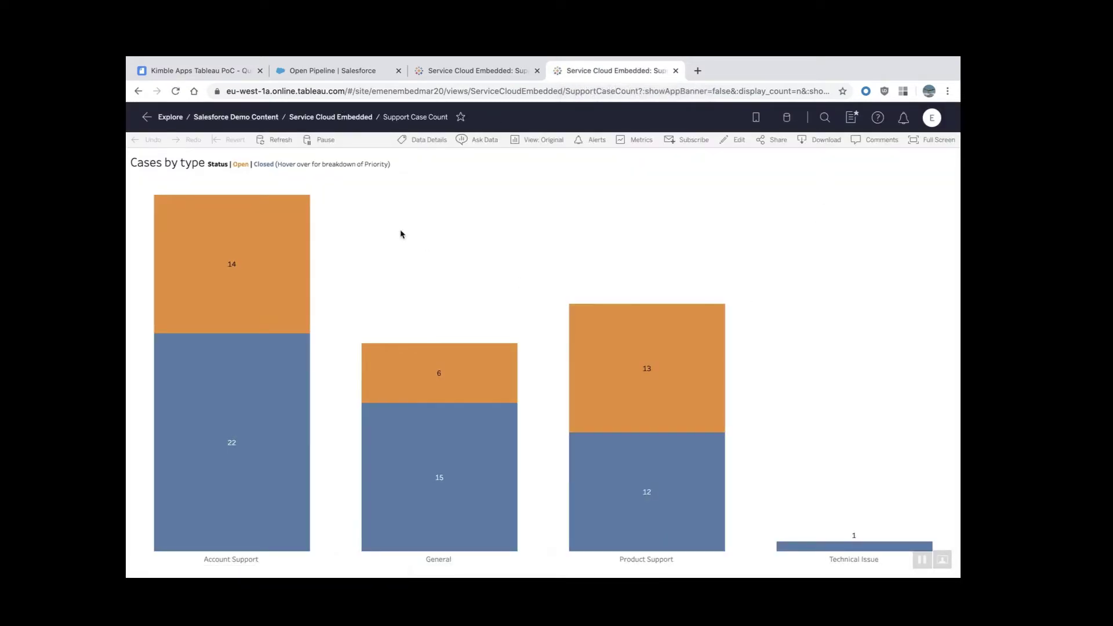
click(641, 91)
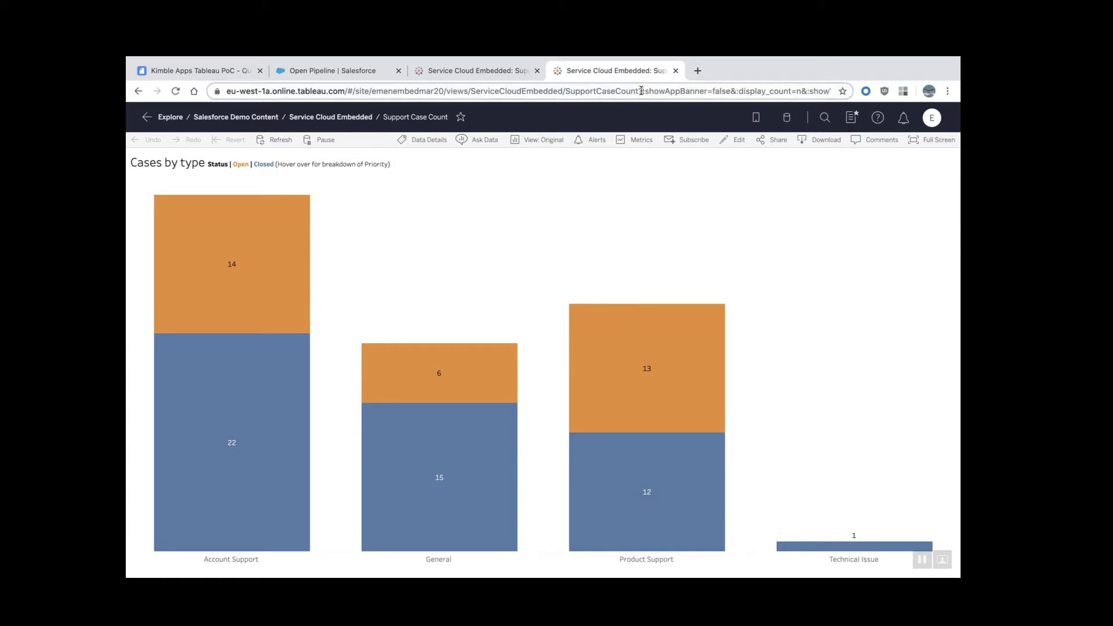
click(641, 91)
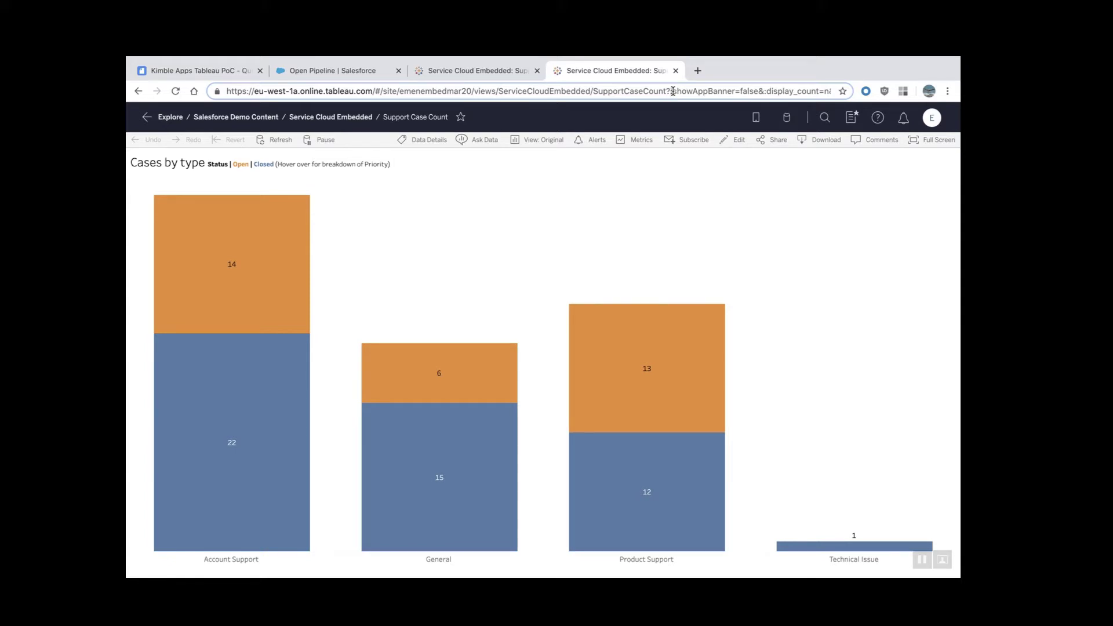
key(shift+End)
key(BackSpace)
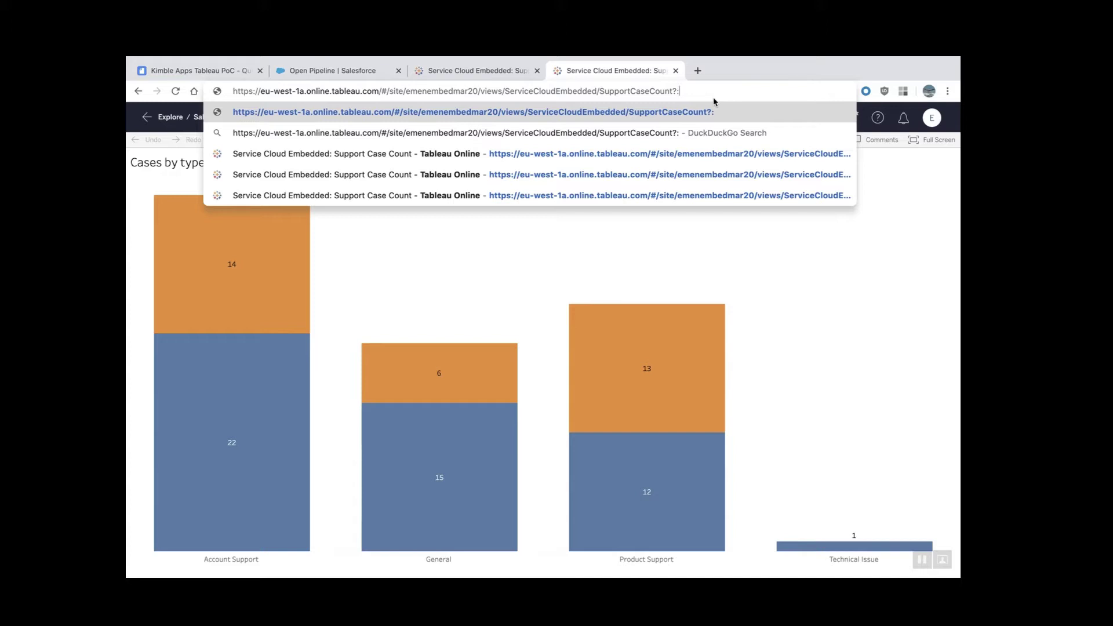
text(embed=)
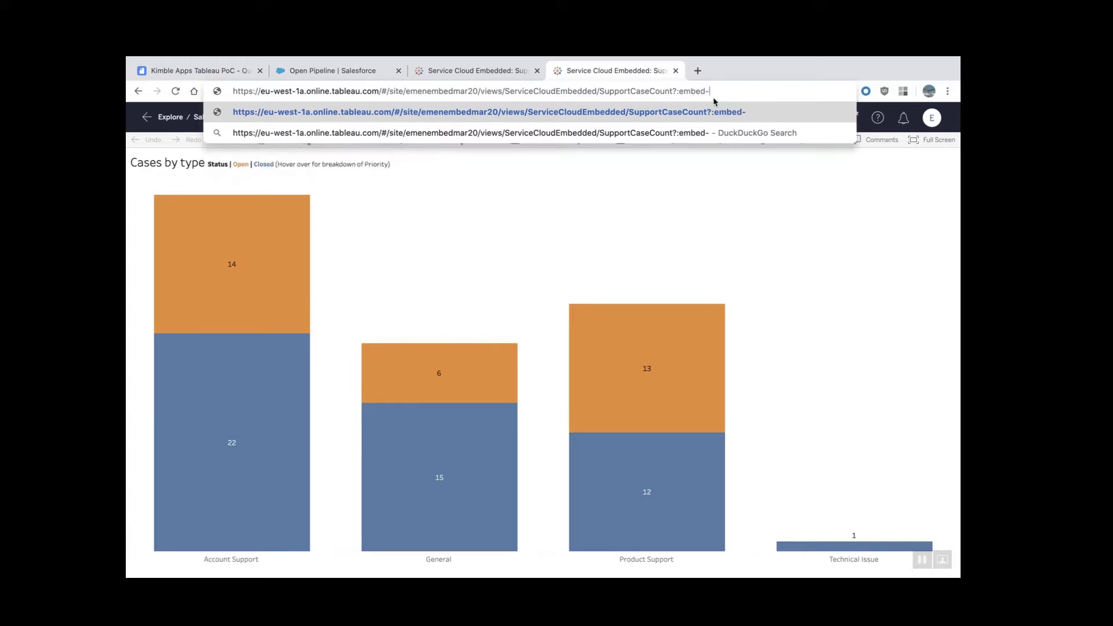
text(y)
key(Return)
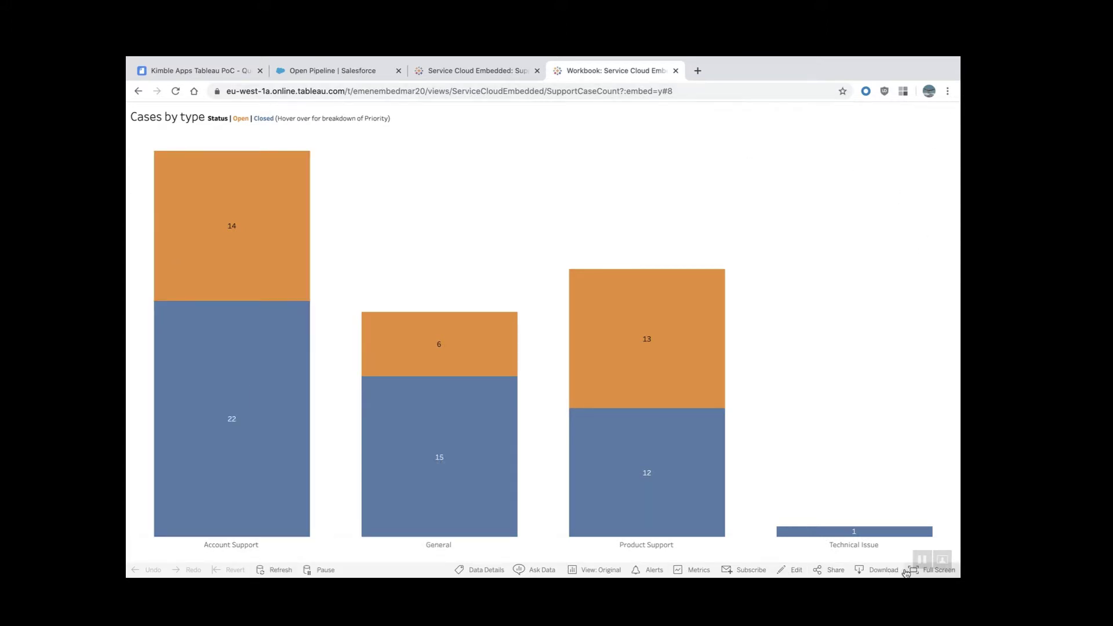
- Replace the trailing #8 with &:toolbar=n to reload the view without its toolbar
click(680, 91)
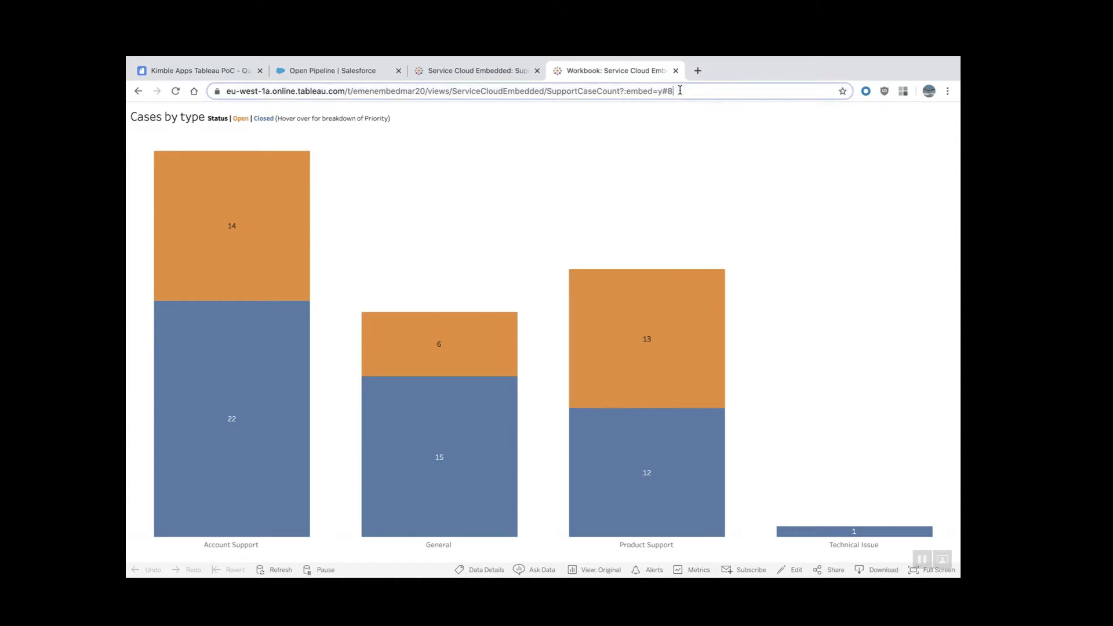
key(Right)
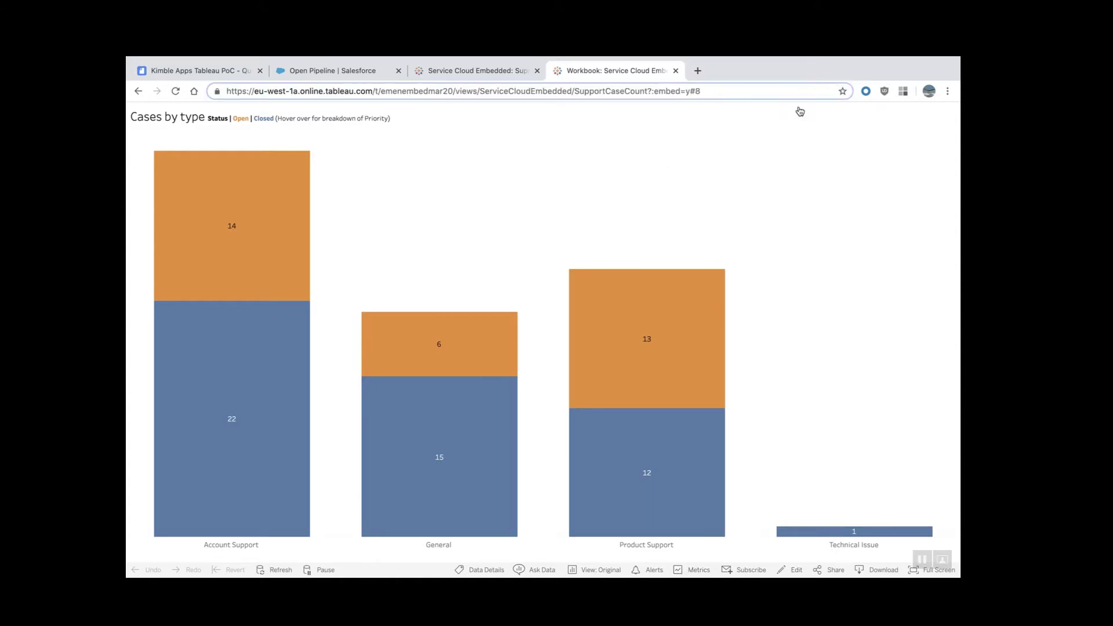
key(BackSpace)
key(BackSpace)
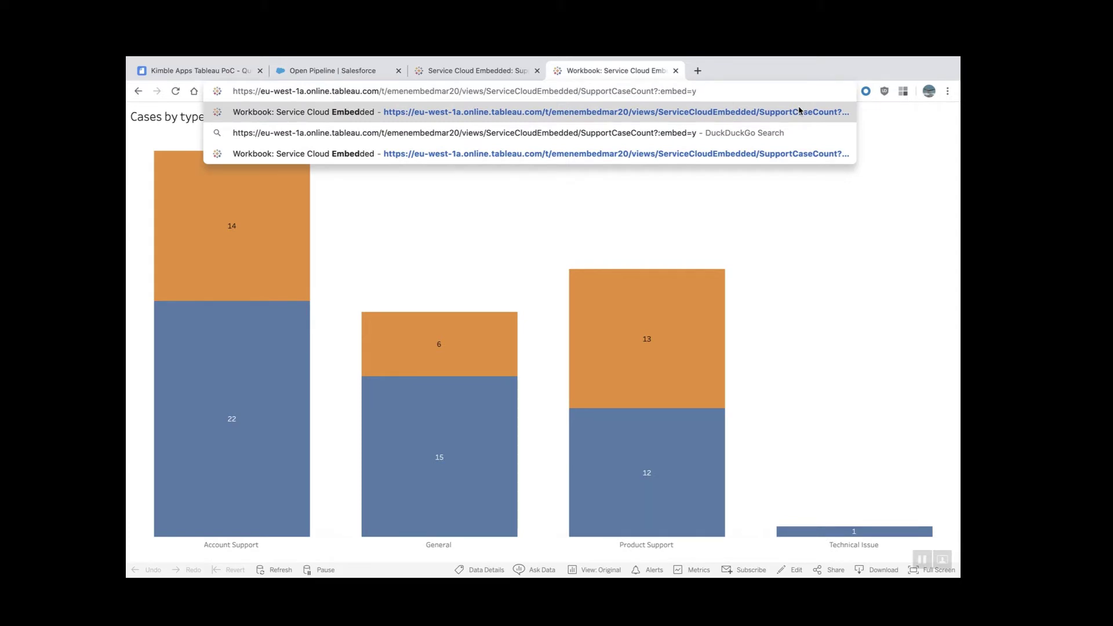
text(&)
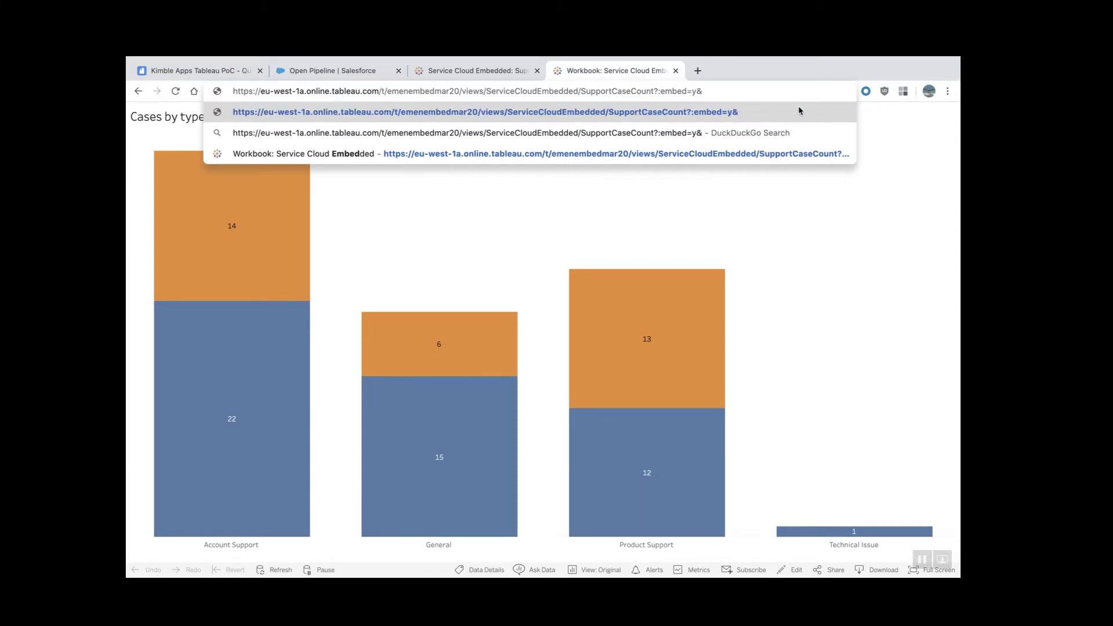
text(:toolbar=)
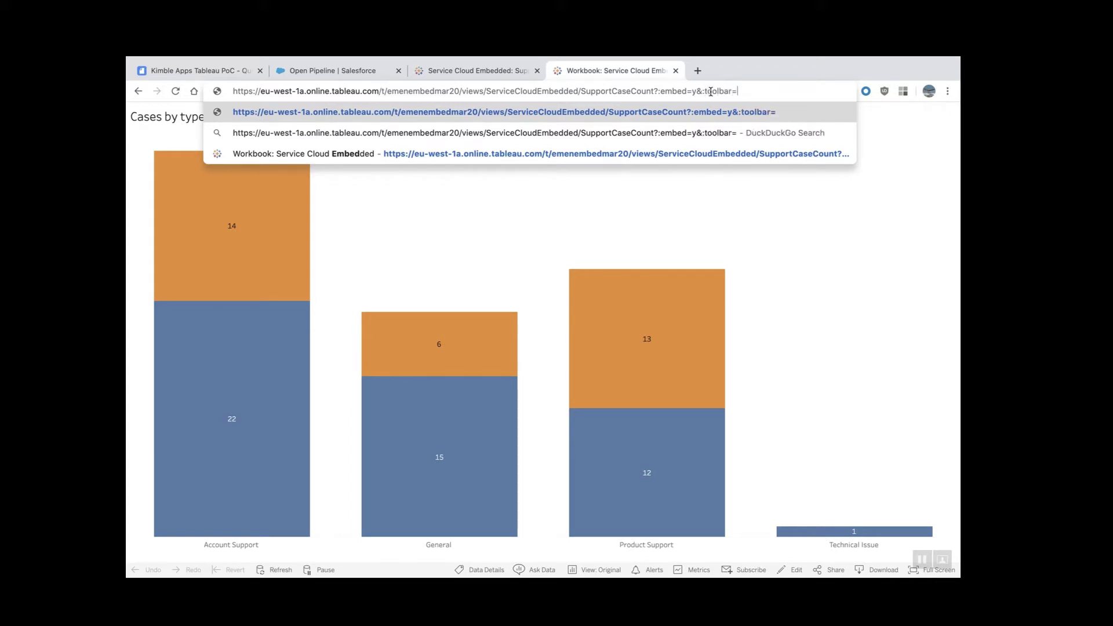
text(n)
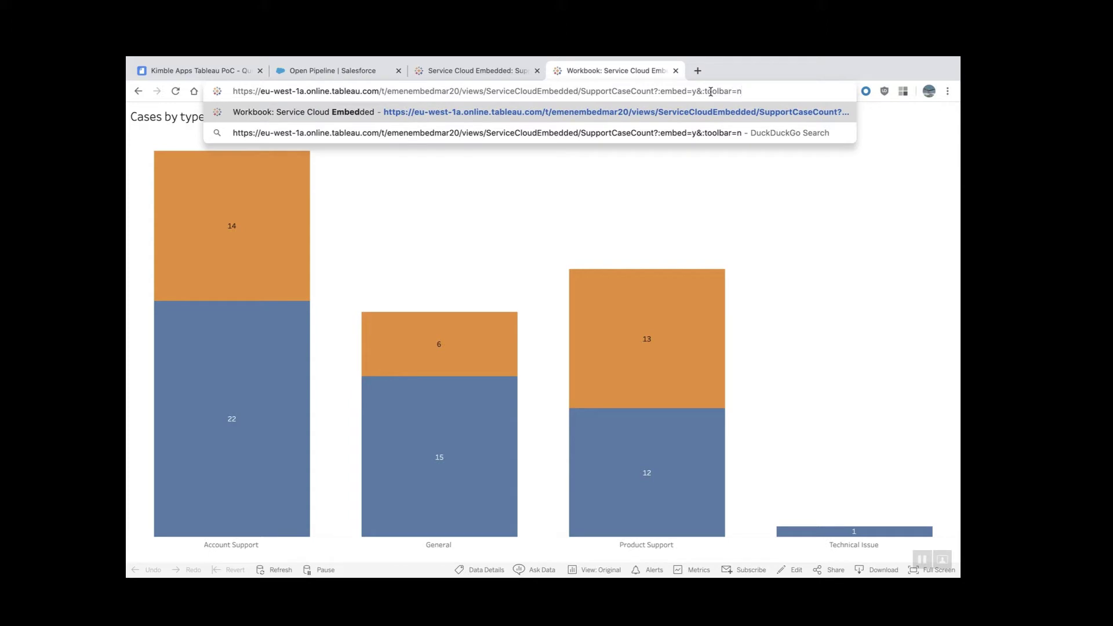
key(Return)
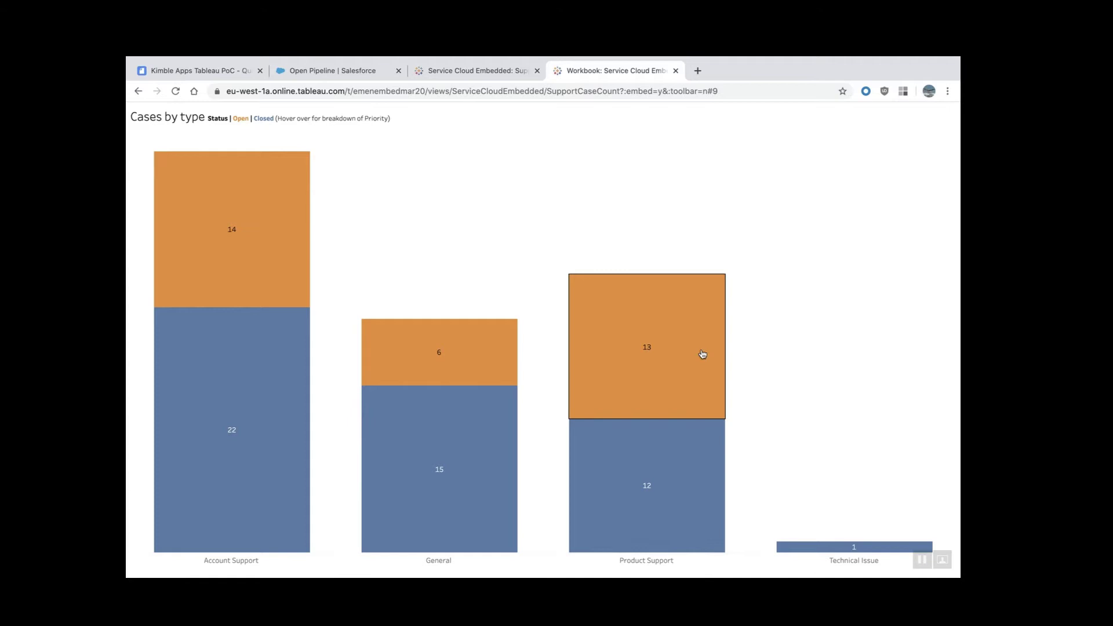
- Remove the trailing #9 from the URL and copy the final embed URL
click(713, 92)
drag(736, 92, 127, 119)
key(BackSpace)
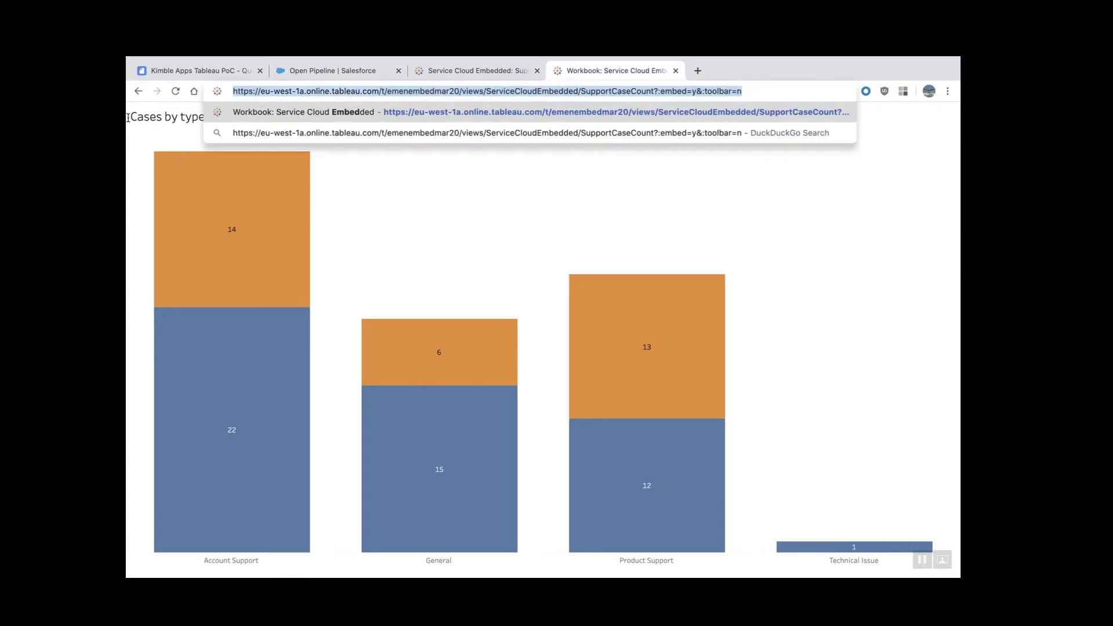
right_click(286, 94)
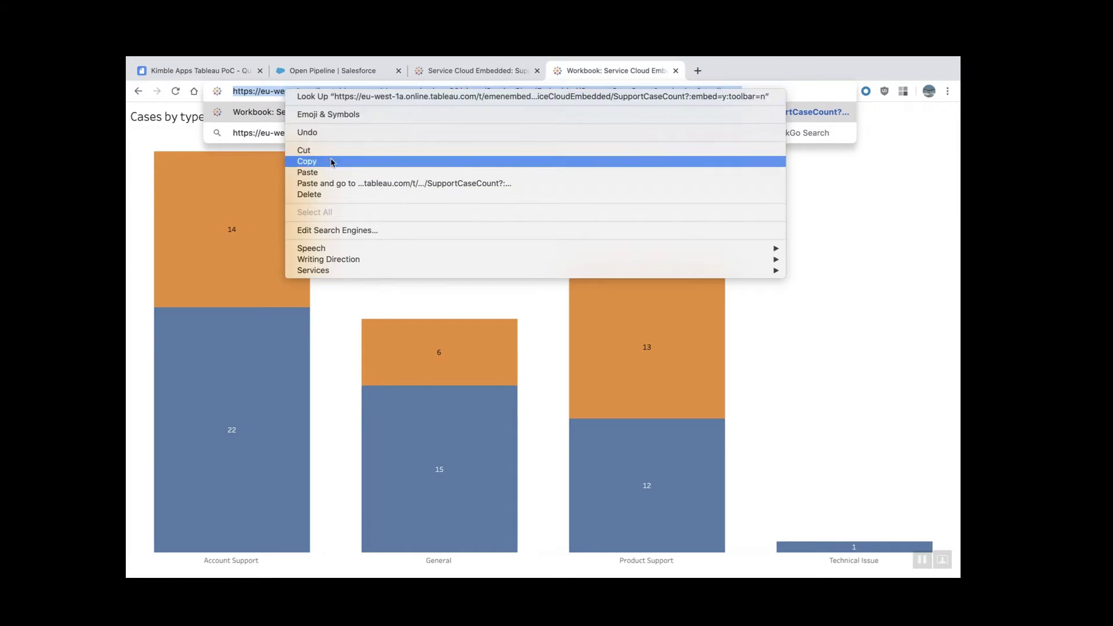
click(333, 162)
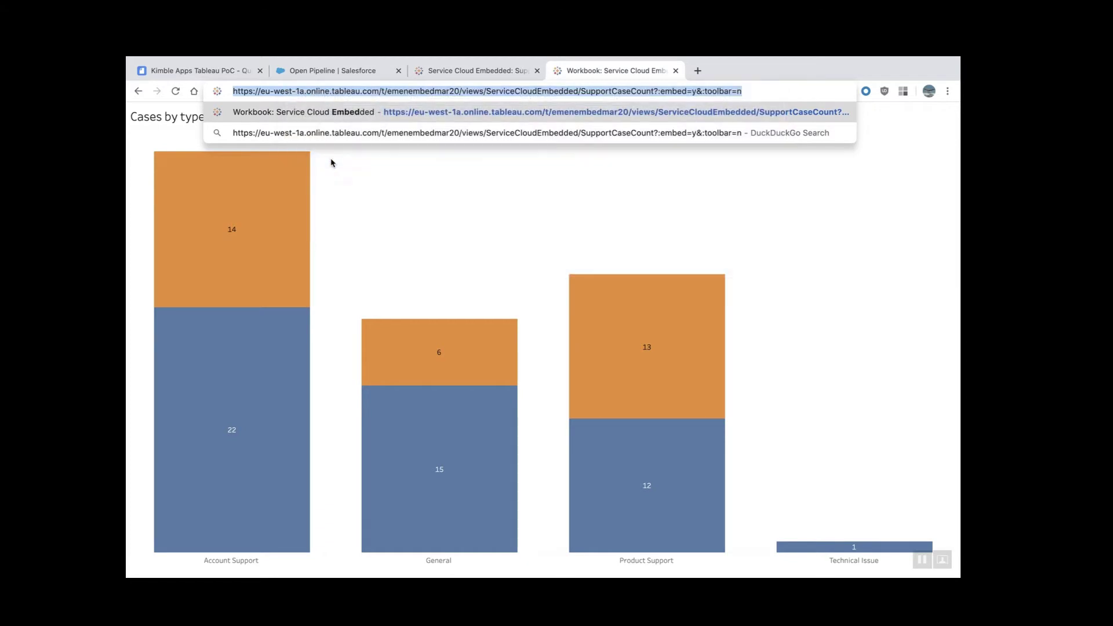
- Return to Salesforce's Open Pipeline page and choose Setup from the gear menu
click(484, 182)
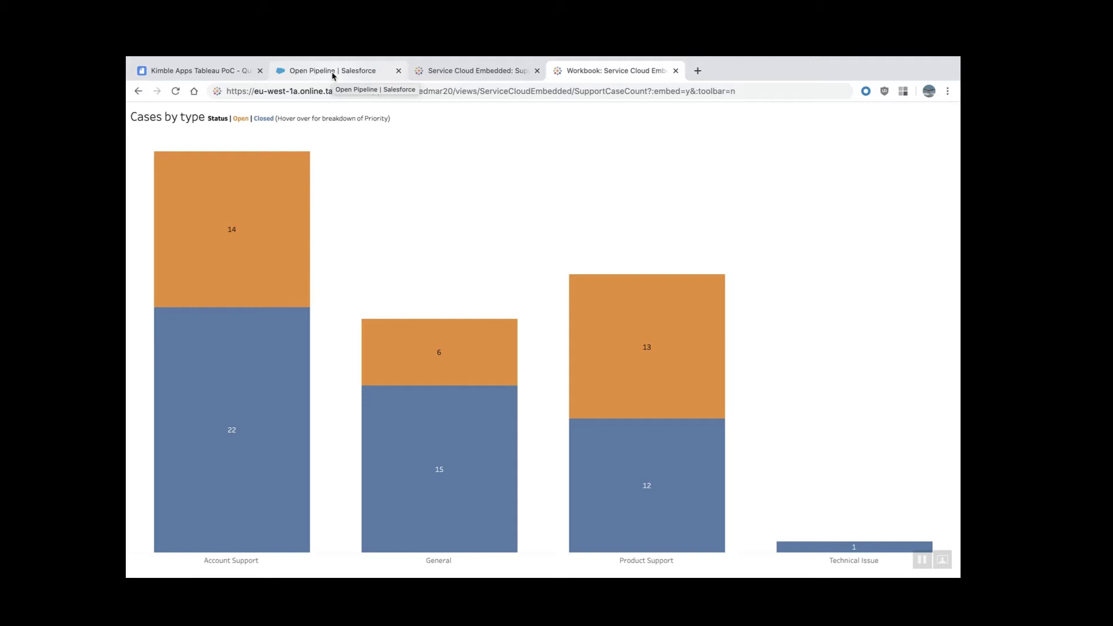
click(334, 76)
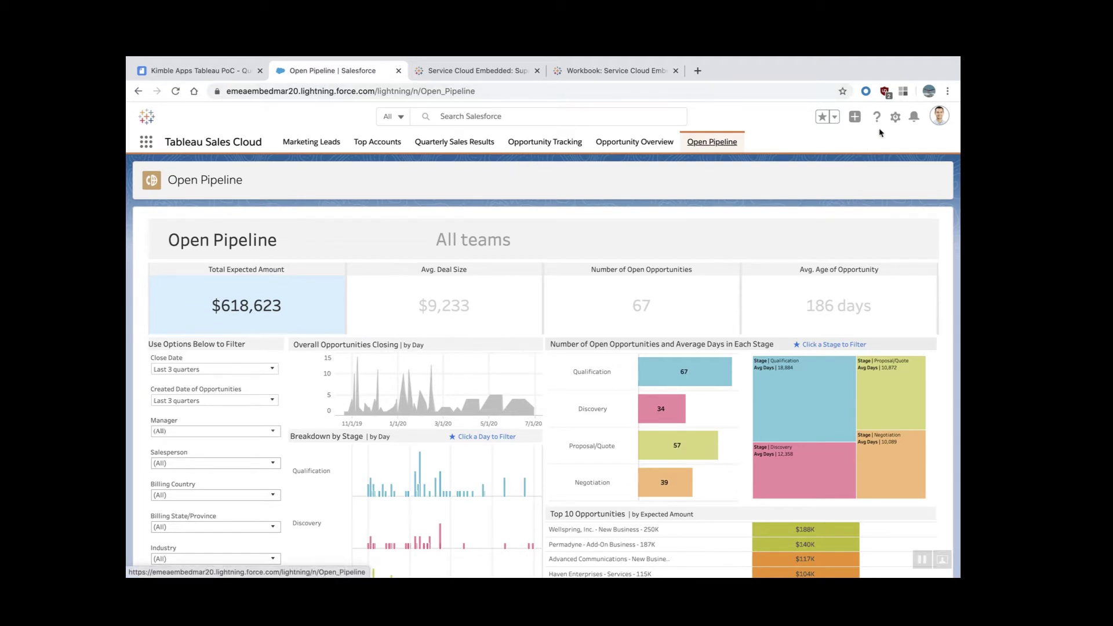
click(896, 118)
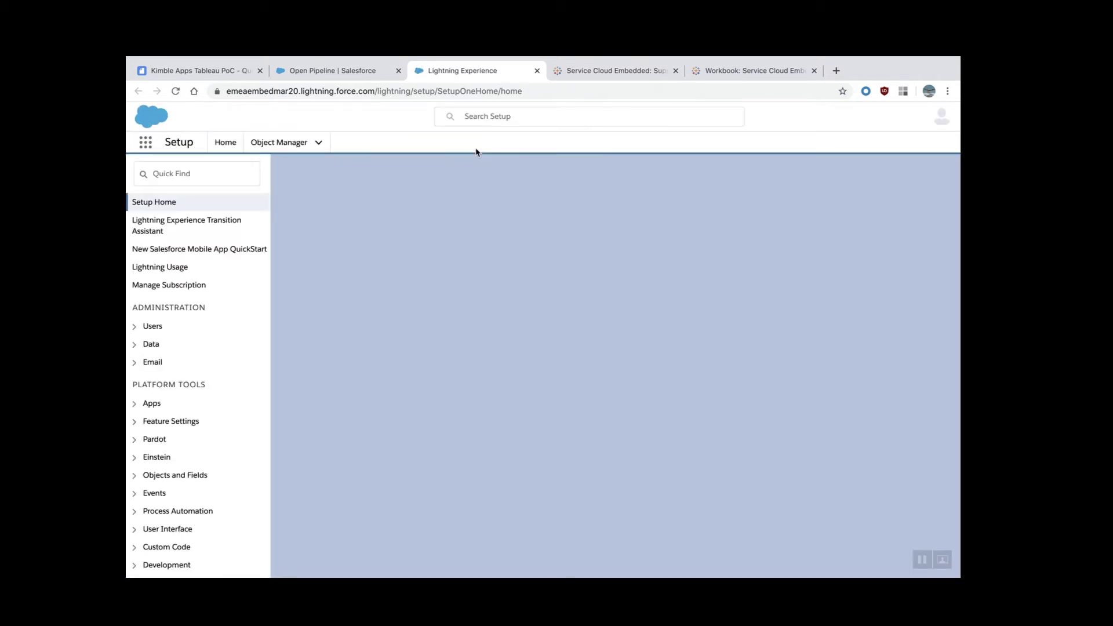
- Search Quick Find for 'visua', open Visualforce Pages, and filter the list to X
click(193, 174)
text(vis)
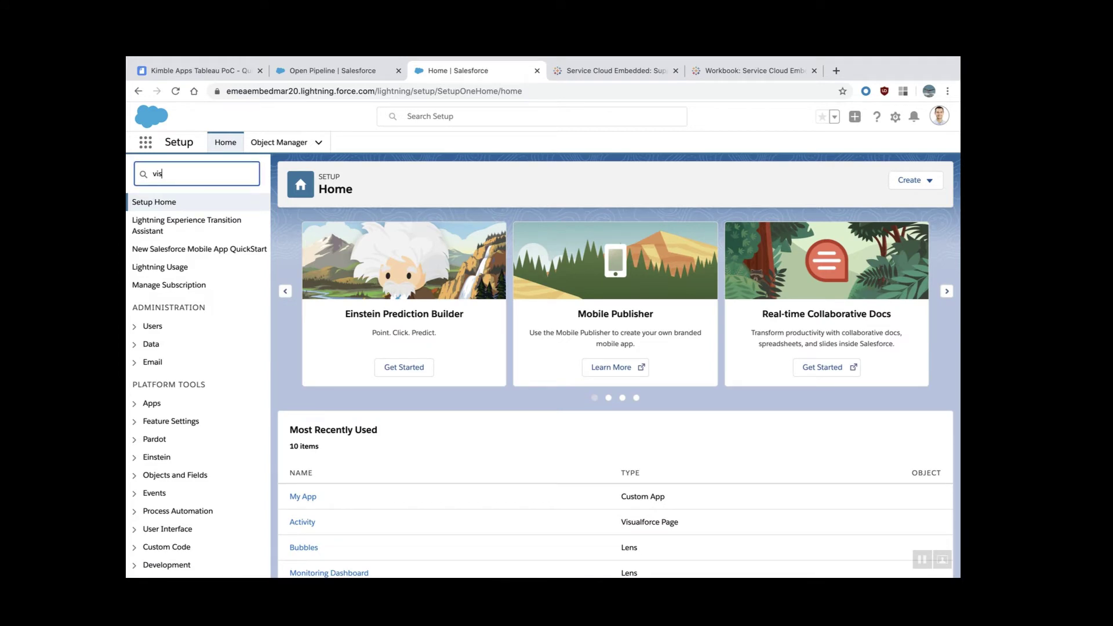
text(uafo)
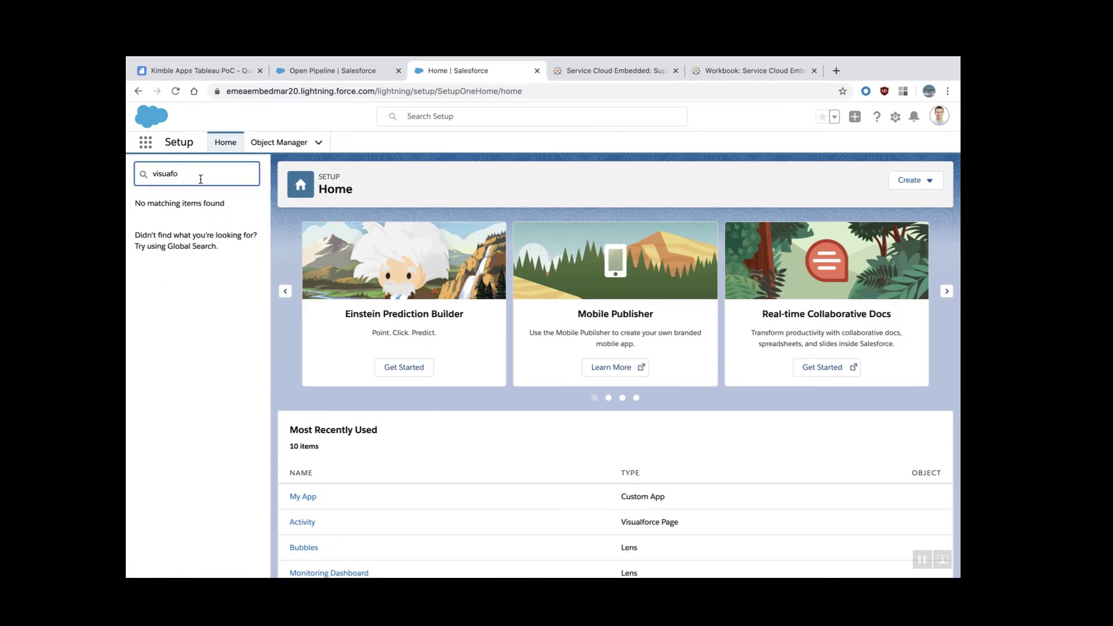
key(BackSpace)
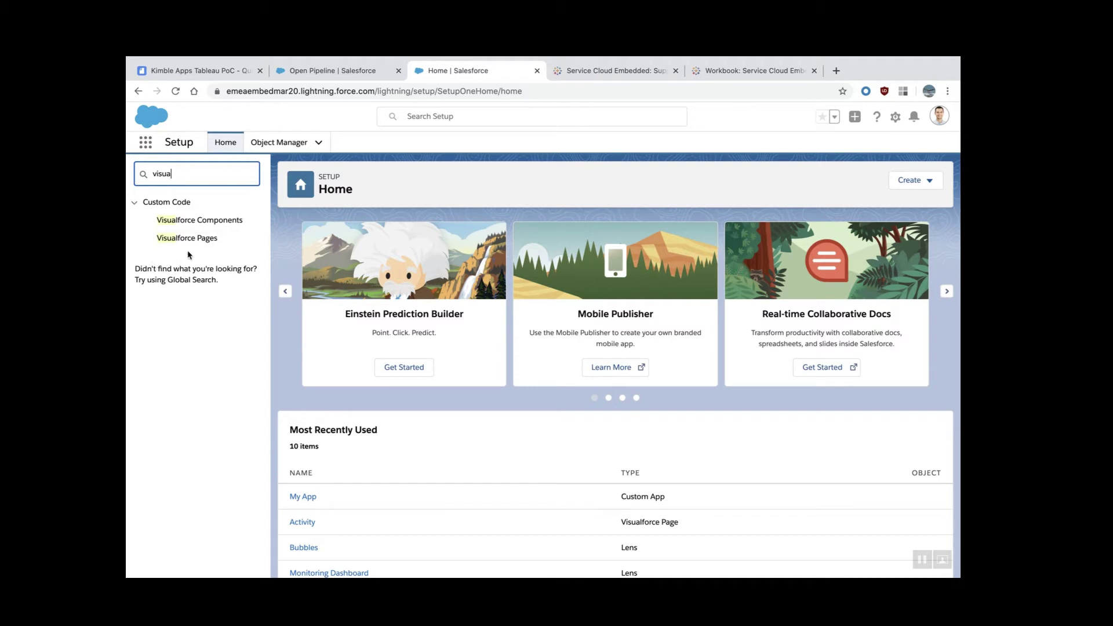
click(203, 240)
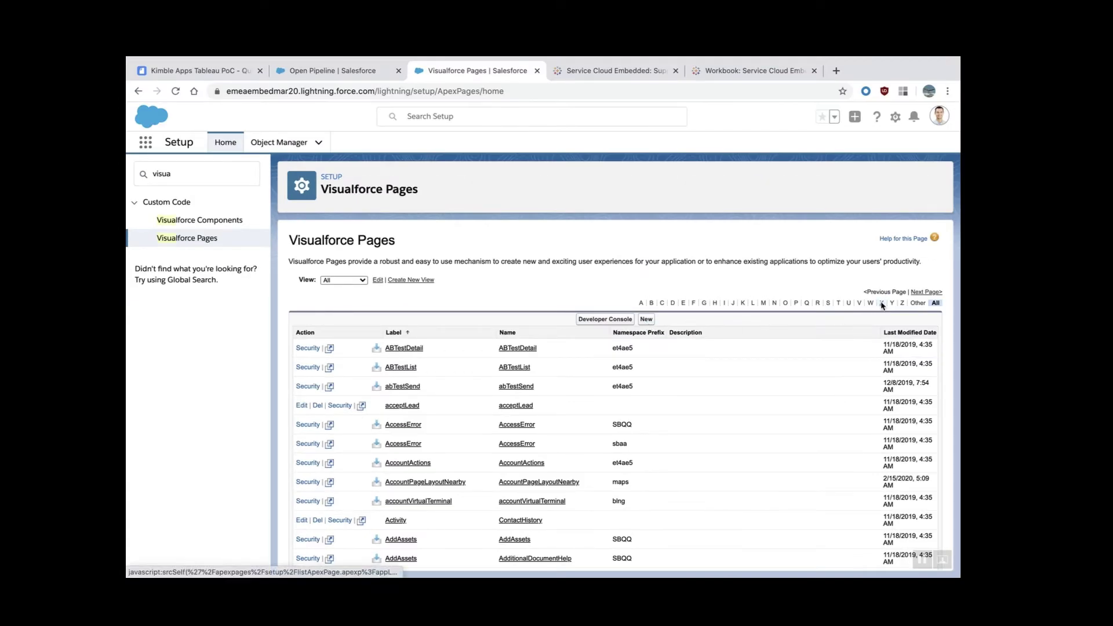
click(882, 303)
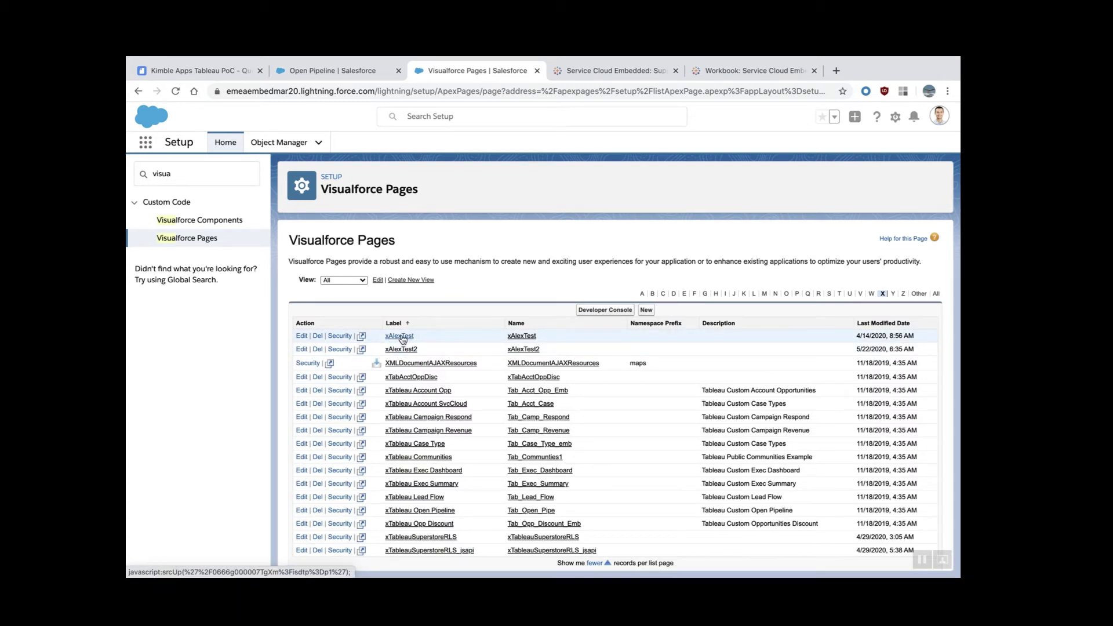
- Clone the xAlexTest Visualforce page and append 3 to its label, making xAlexTest3
click(402, 337)
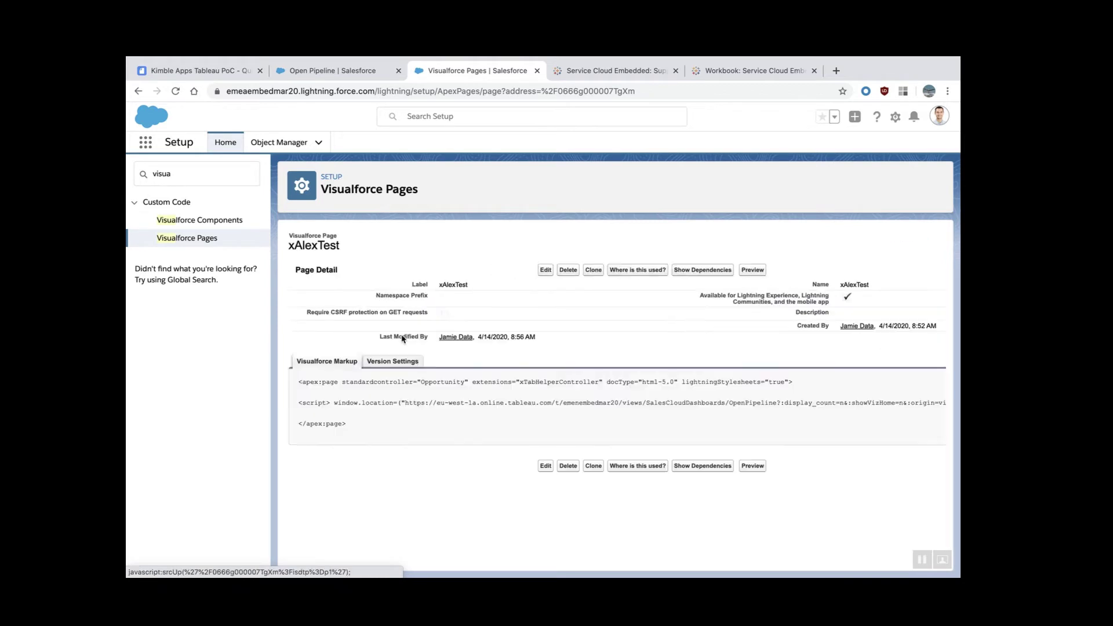
click(595, 271)
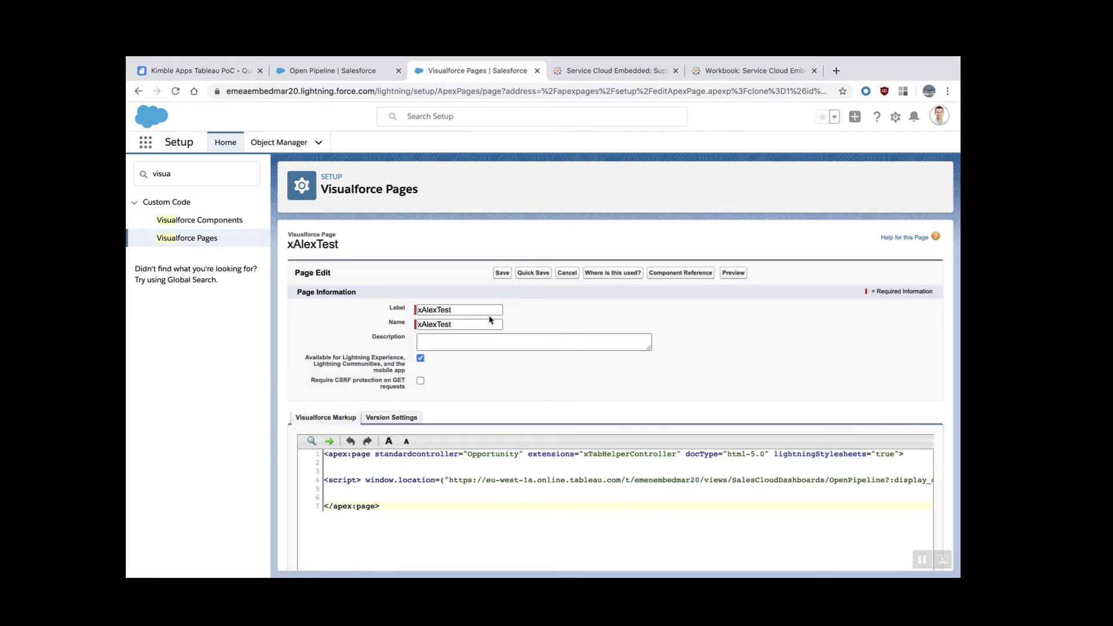
click(473, 311)
text(3)
key(Tab)
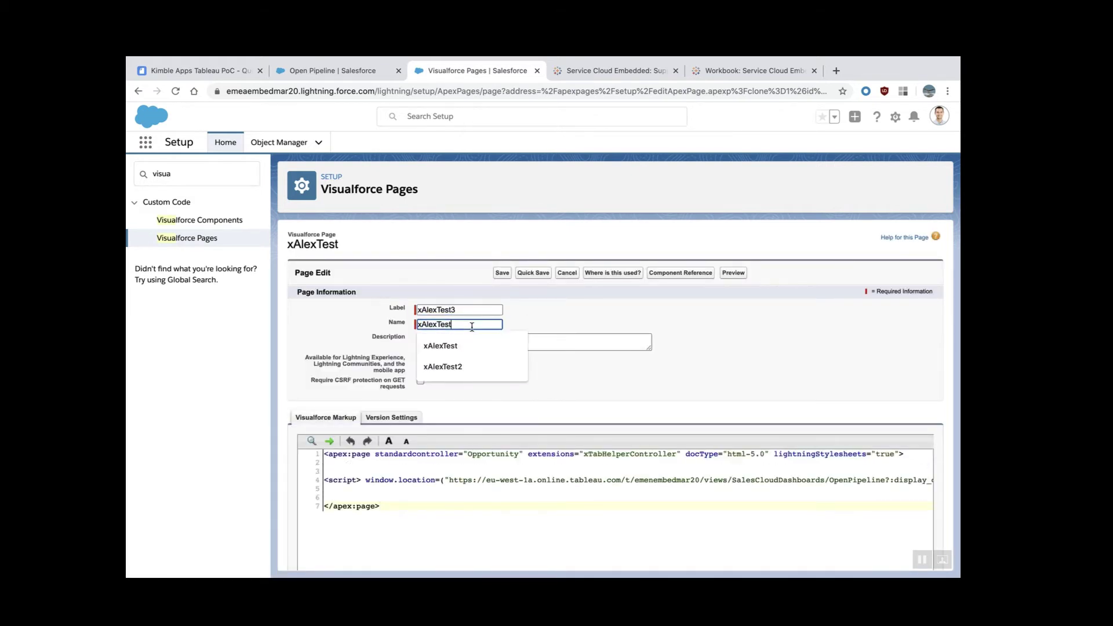
- Replace the script's Open Pipeline URL with the Tableau SupportCaseCount embed URL and save
click(488, 474)
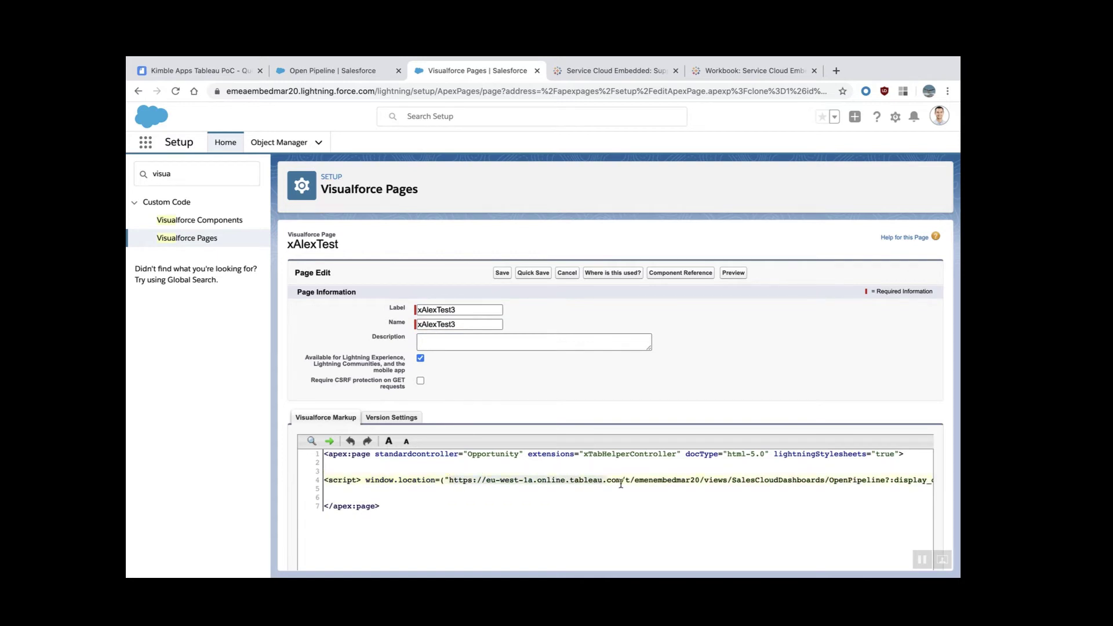
click(918, 479)
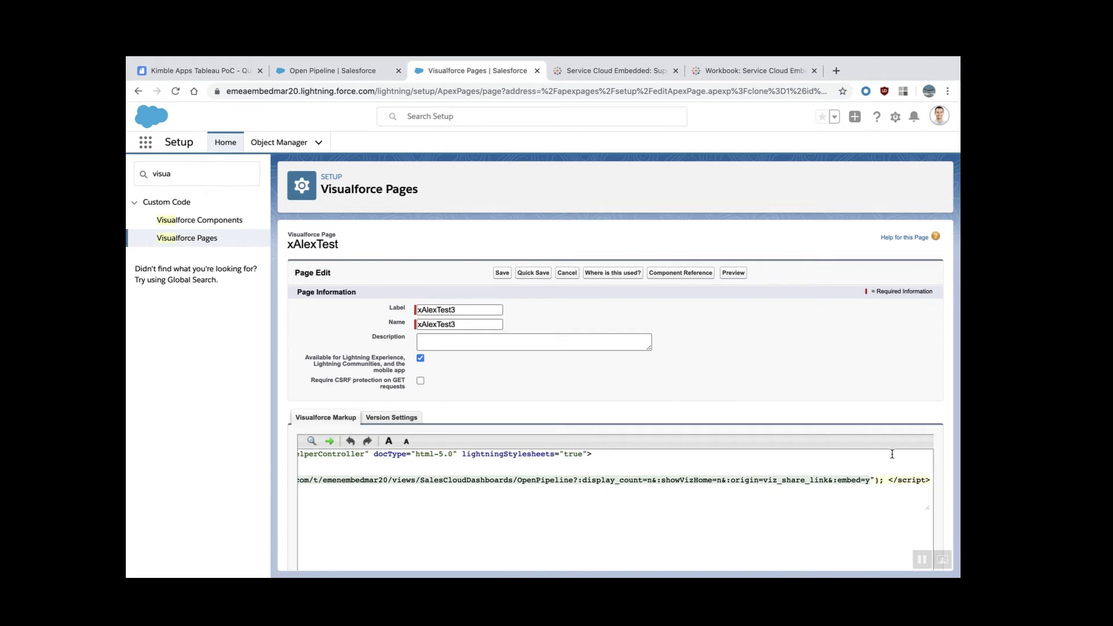
key(BackSpace)
scroll(601, 507, left, 5)
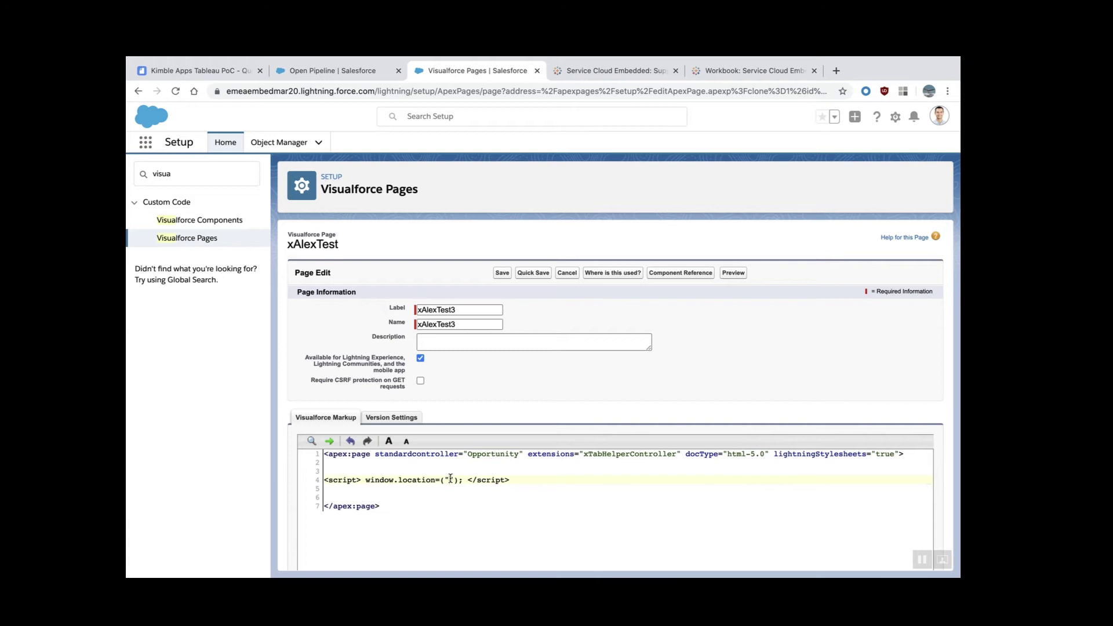
right_click(450, 479)
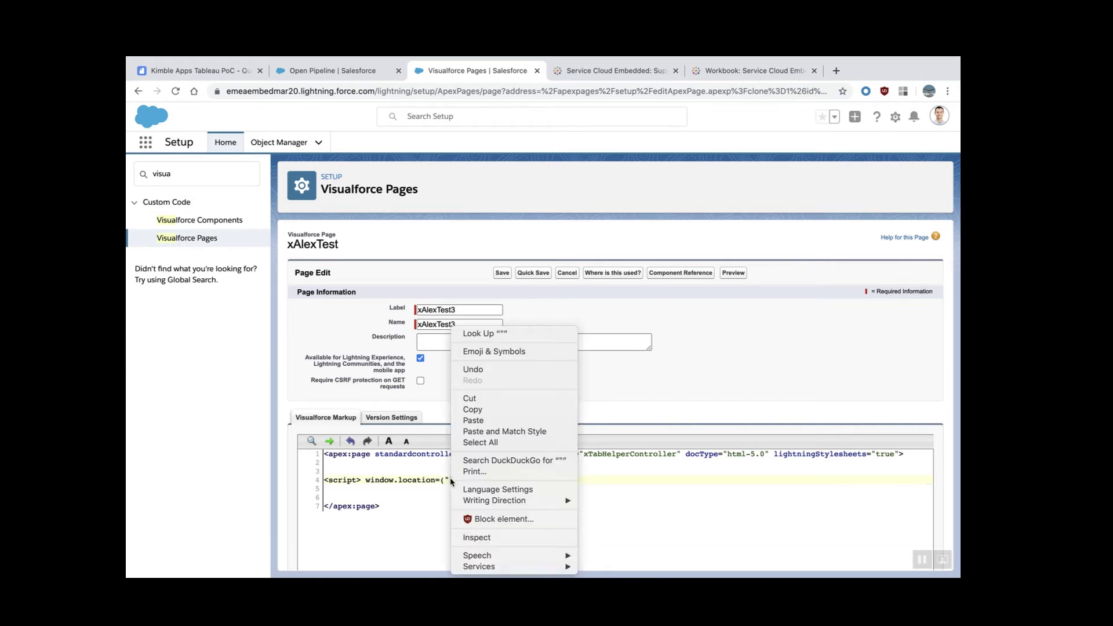
click(496, 422)
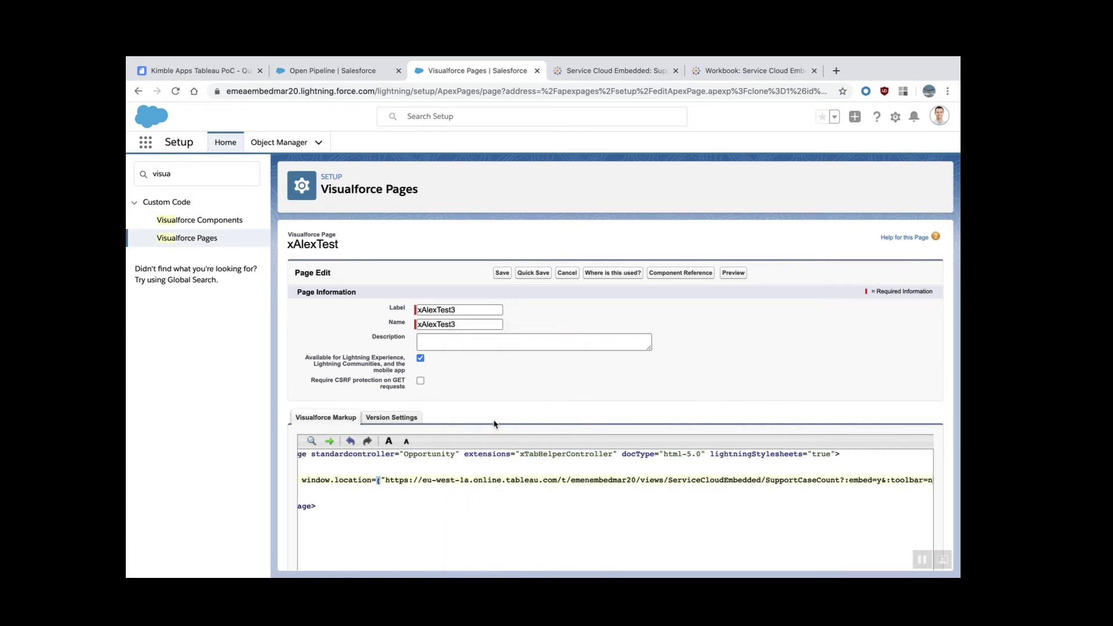
scroll(603, 359, down, 2)
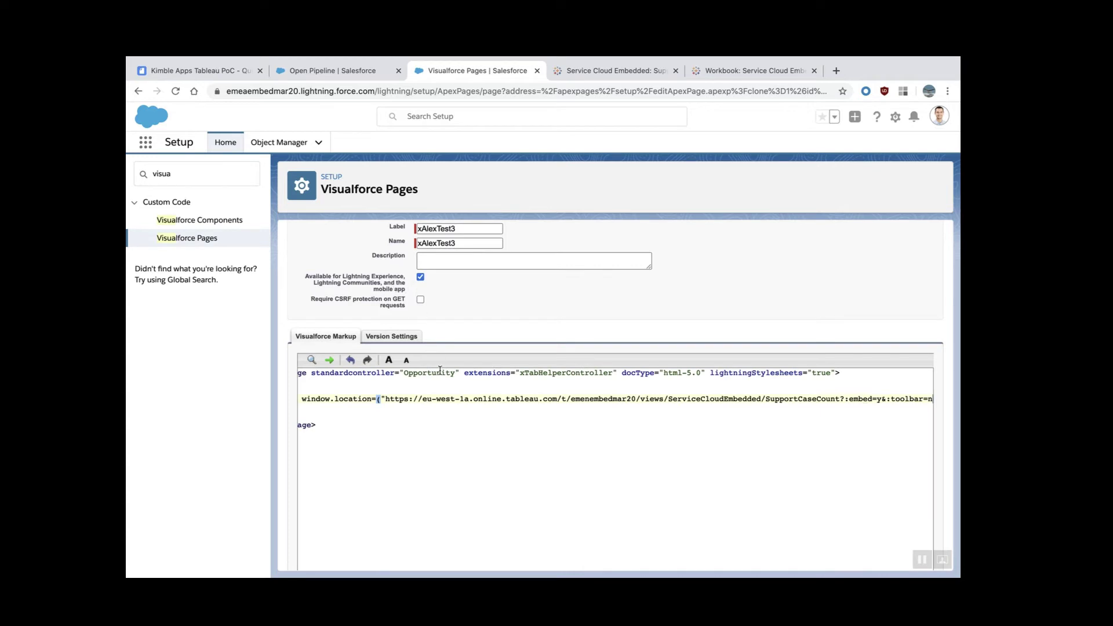
scroll(434, 396, left, 2)
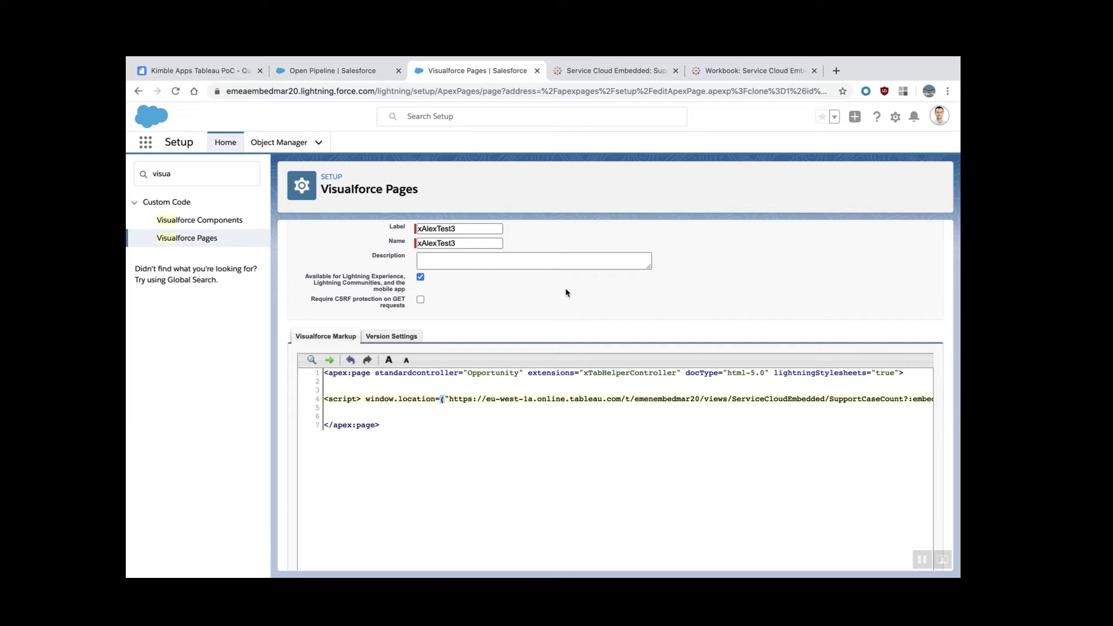
scroll(688, 316, up, 2)
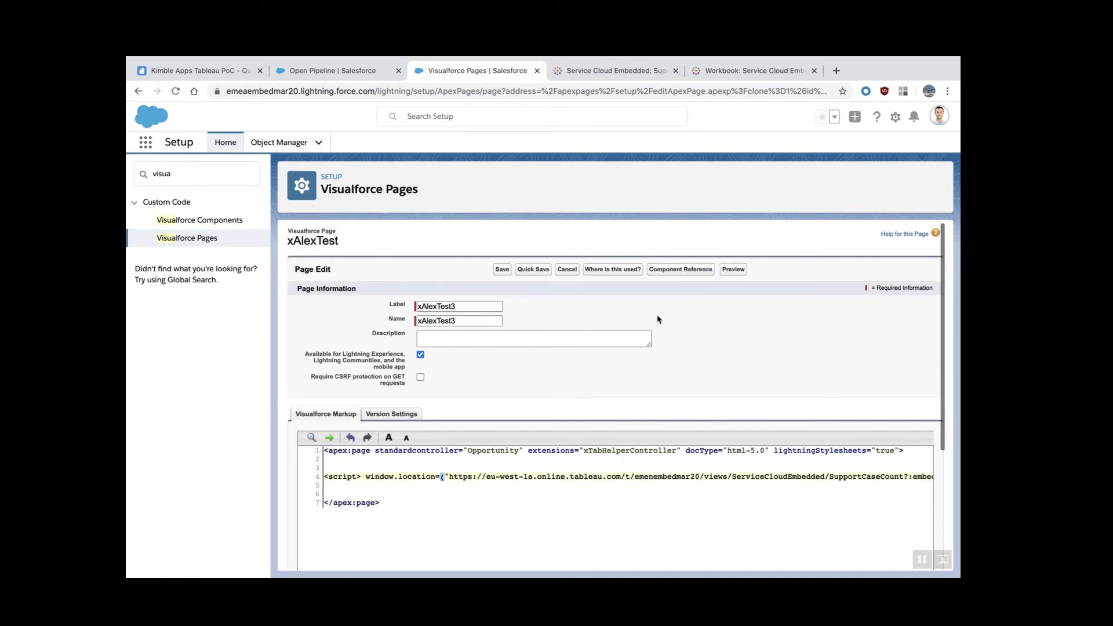
click(502, 270)
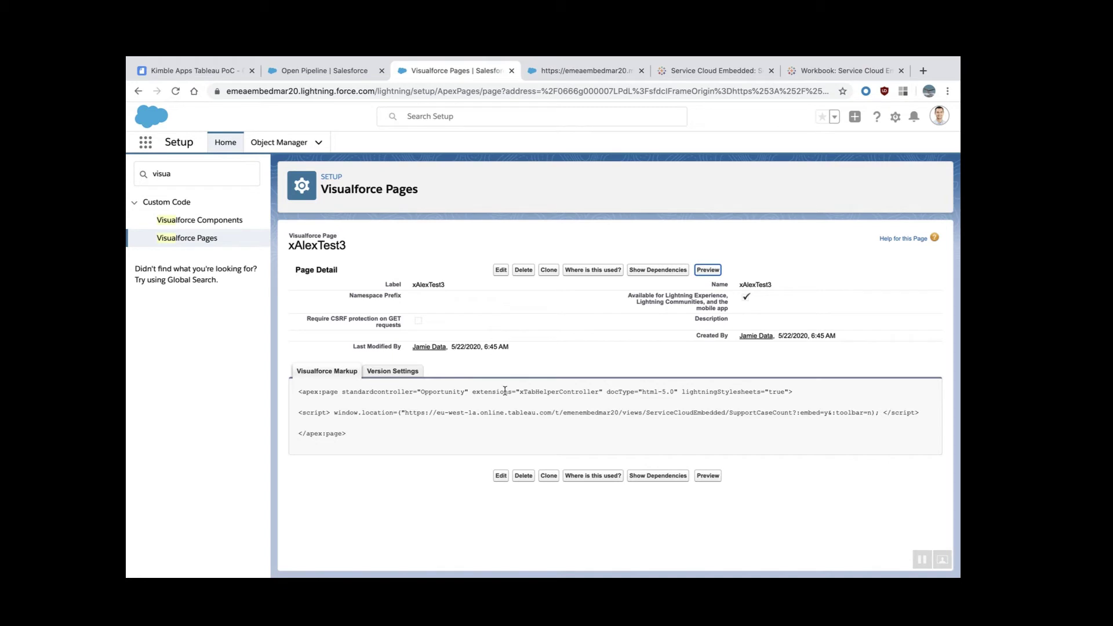
- Add the missing closing quote to xAlexTest3's script URL, save, and return to Open Pipeline
click(501, 475)
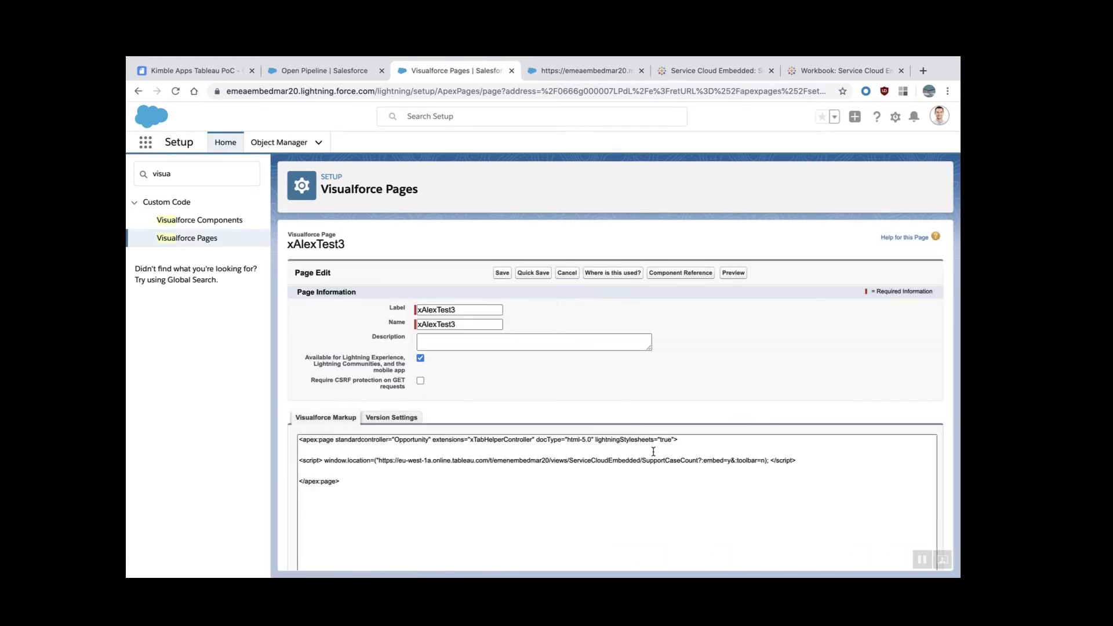
scroll(777, 472, right, 5)
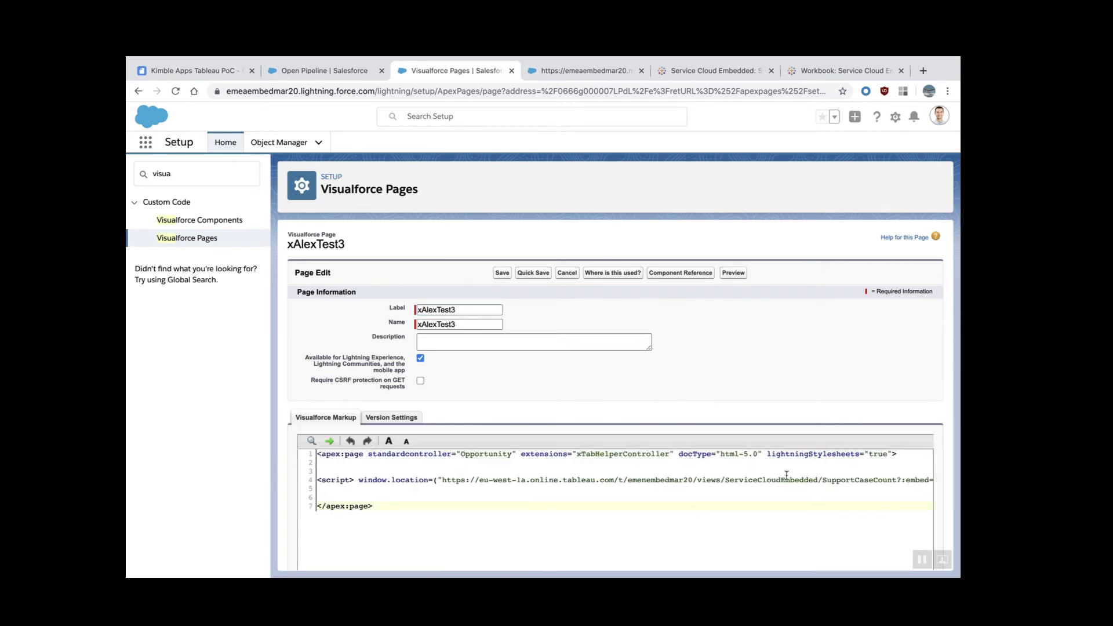
click(877, 481)
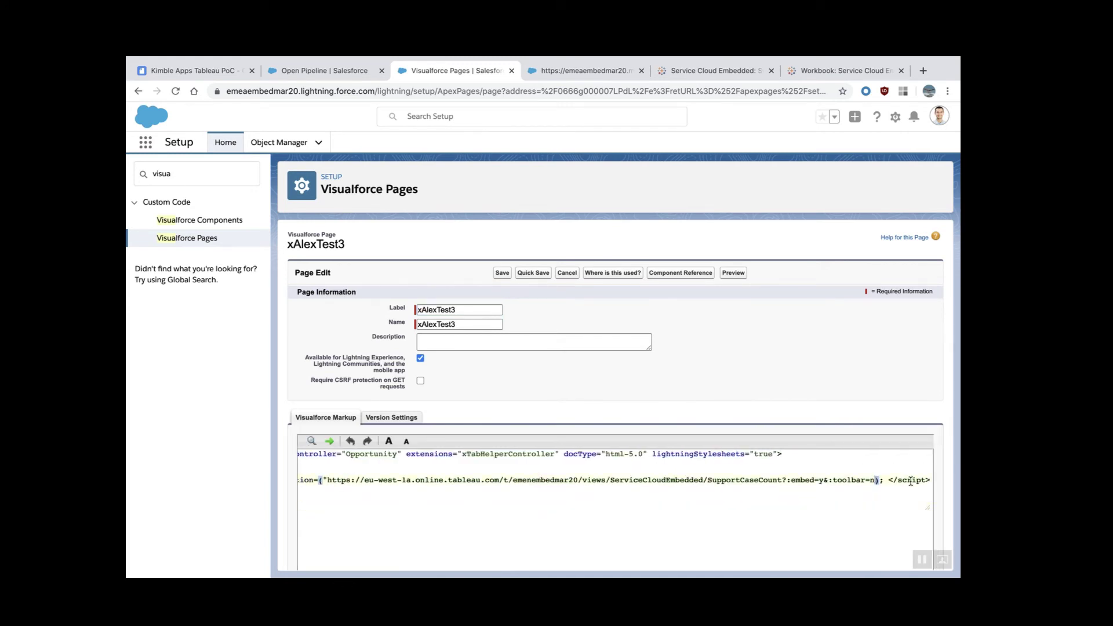
text(")
click(697, 488)
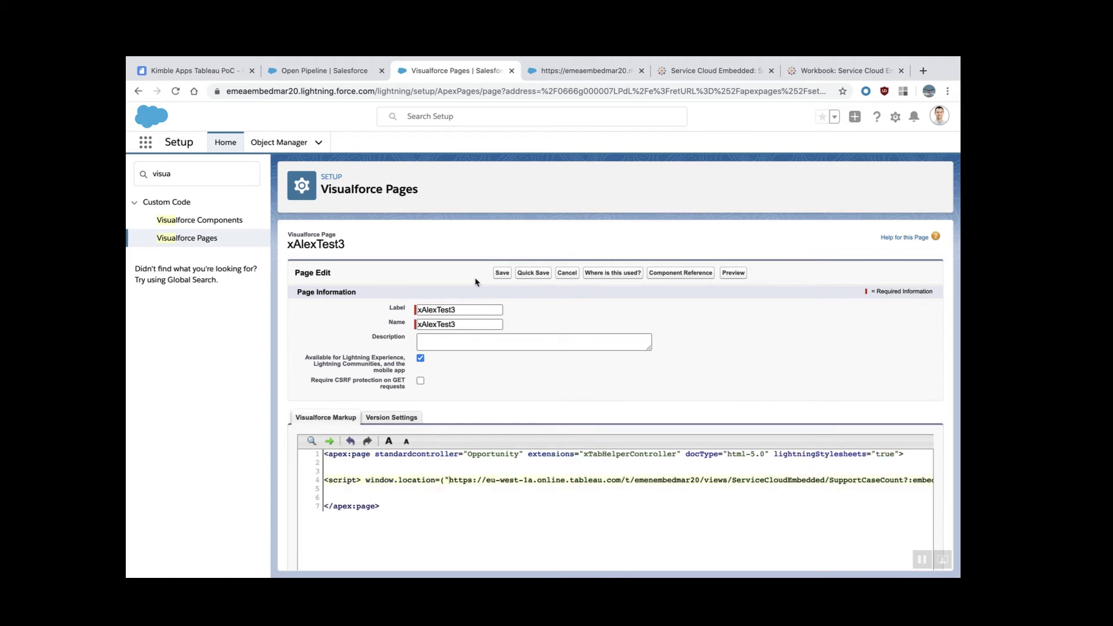
click(502, 275)
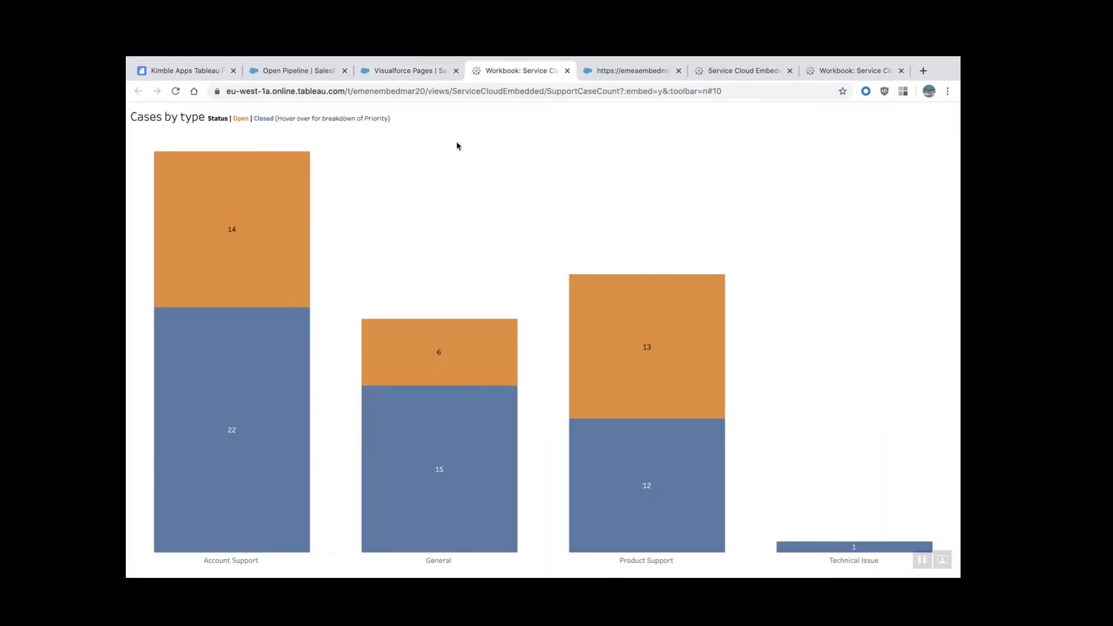
click(421, 72)
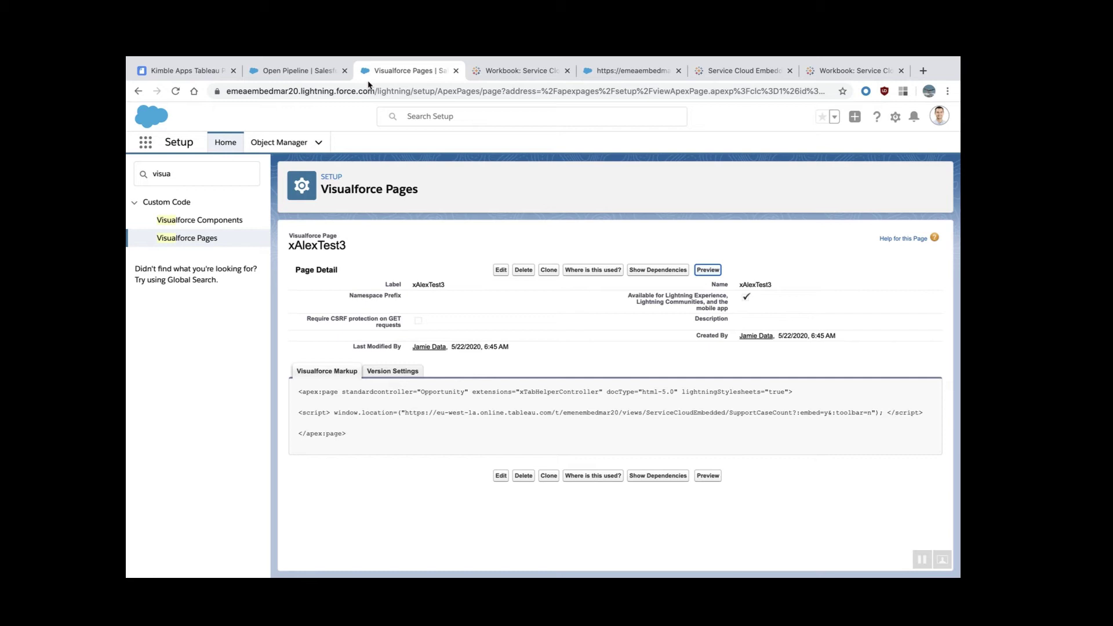
click(292, 72)
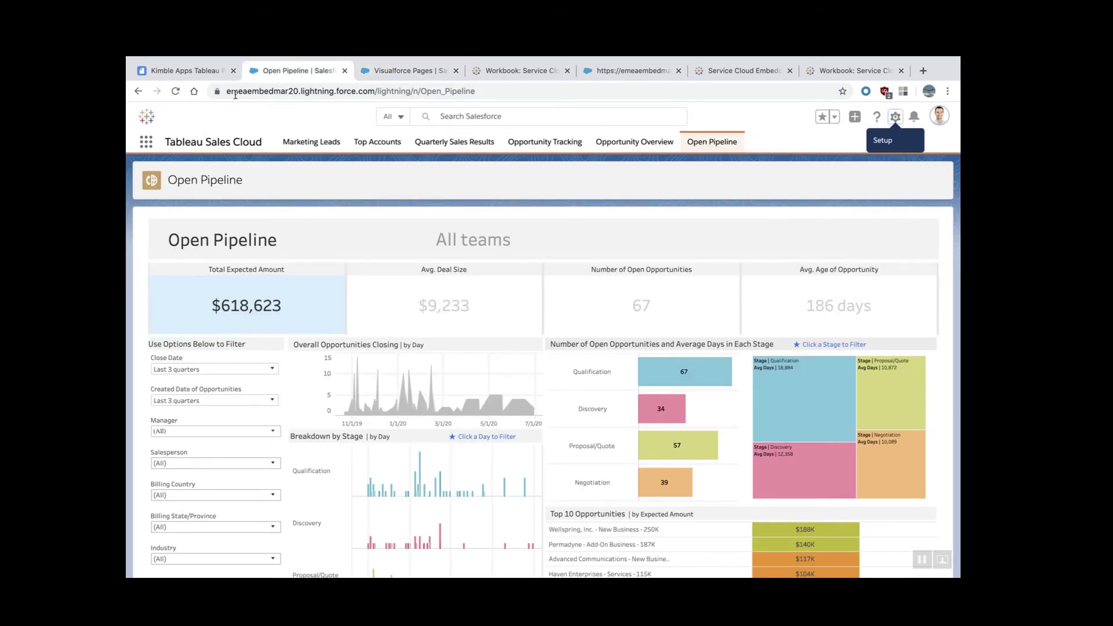
- Switch to My App from the App Launcher's full list, then edit Homepage - SDO
click(146, 141)
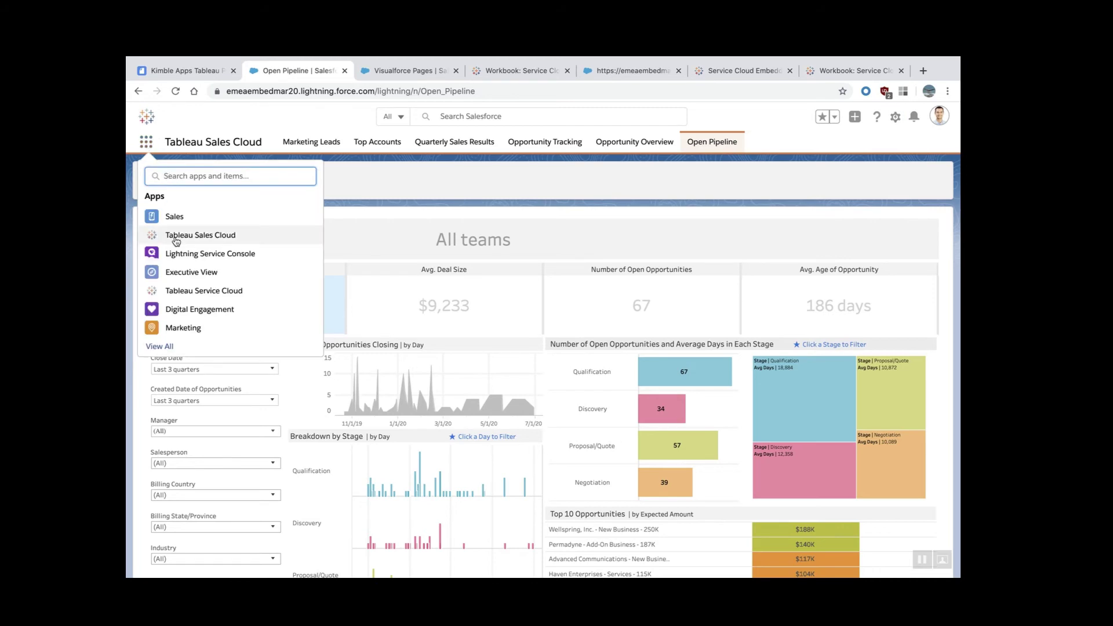
click(161, 346)
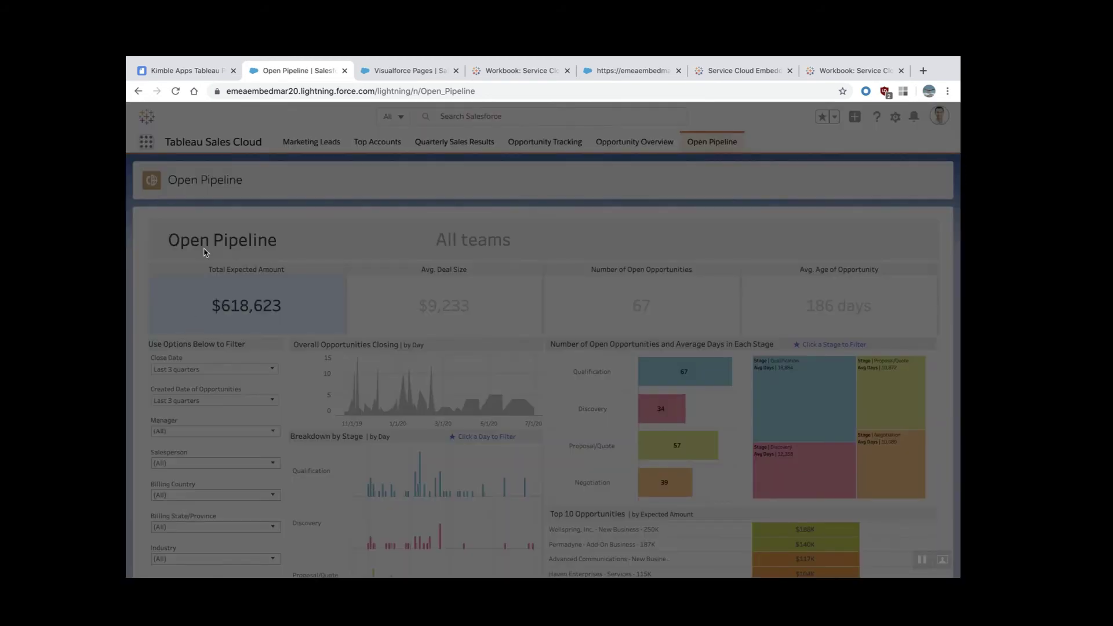
scroll(295, 389, down, 2)
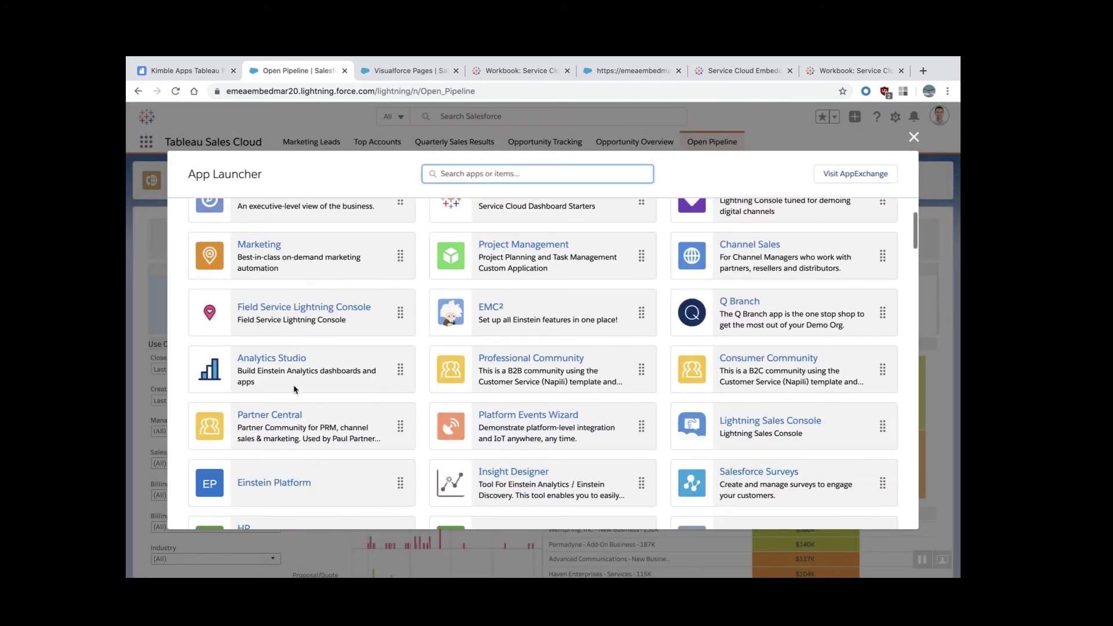
scroll(294, 389, down, 3)
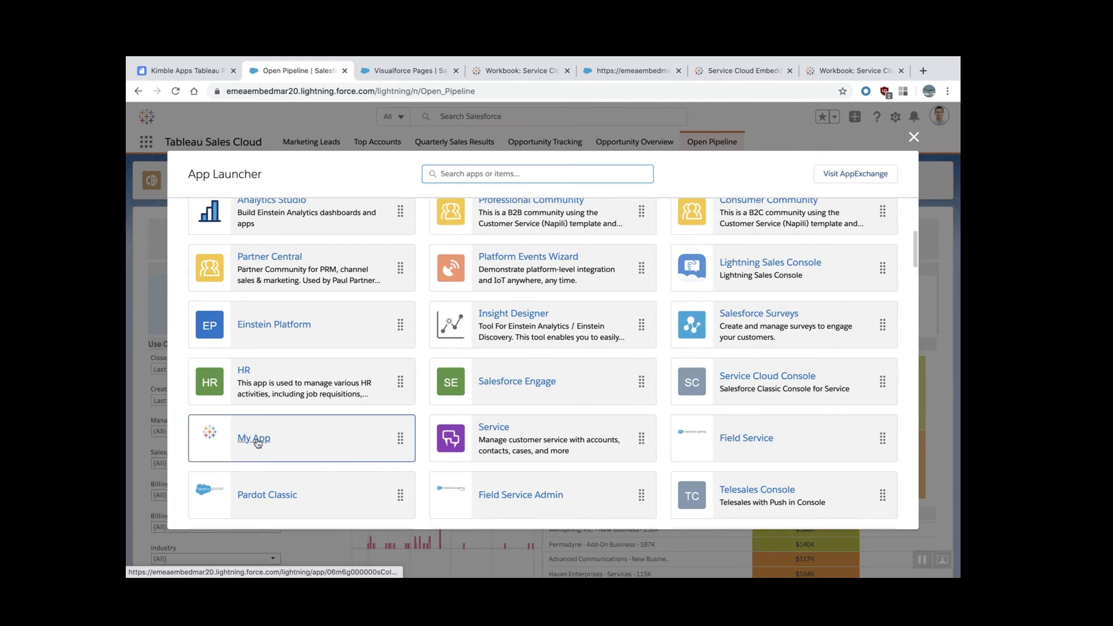
click(256, 439)
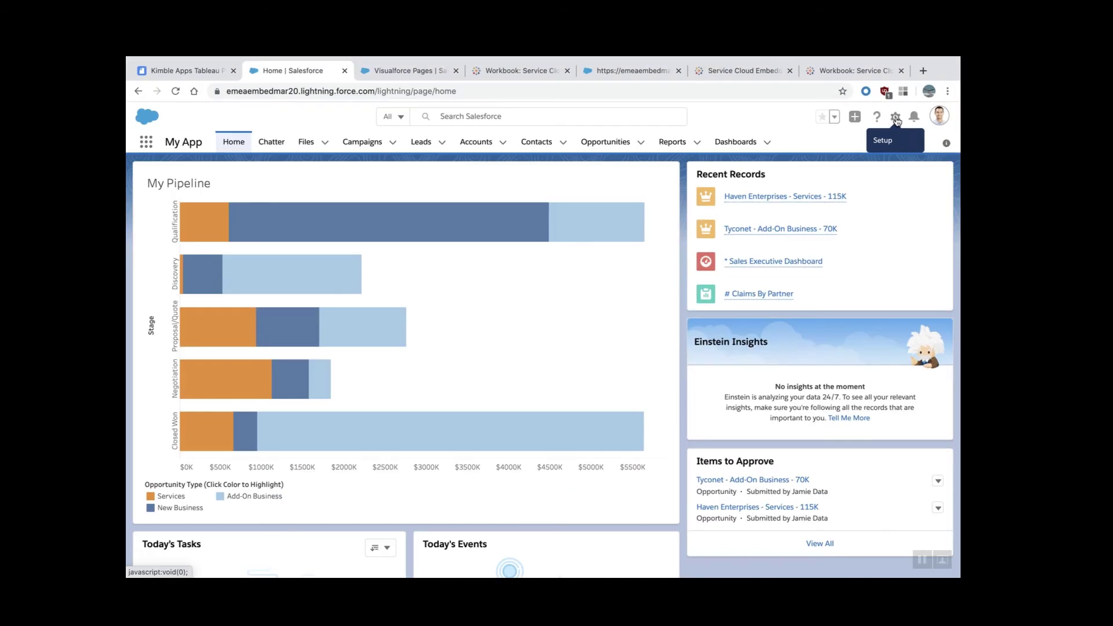
click(897, 120)
click(819, 272)
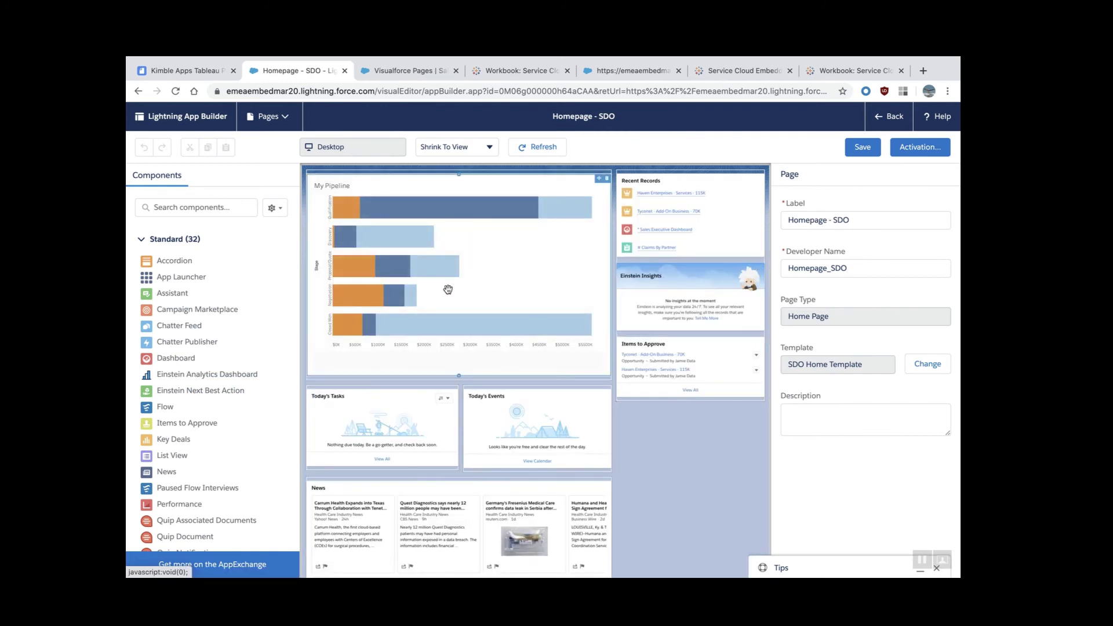
- Search components for 'visua' and place a Visualforce component above My Pipeline
click(168, 207)
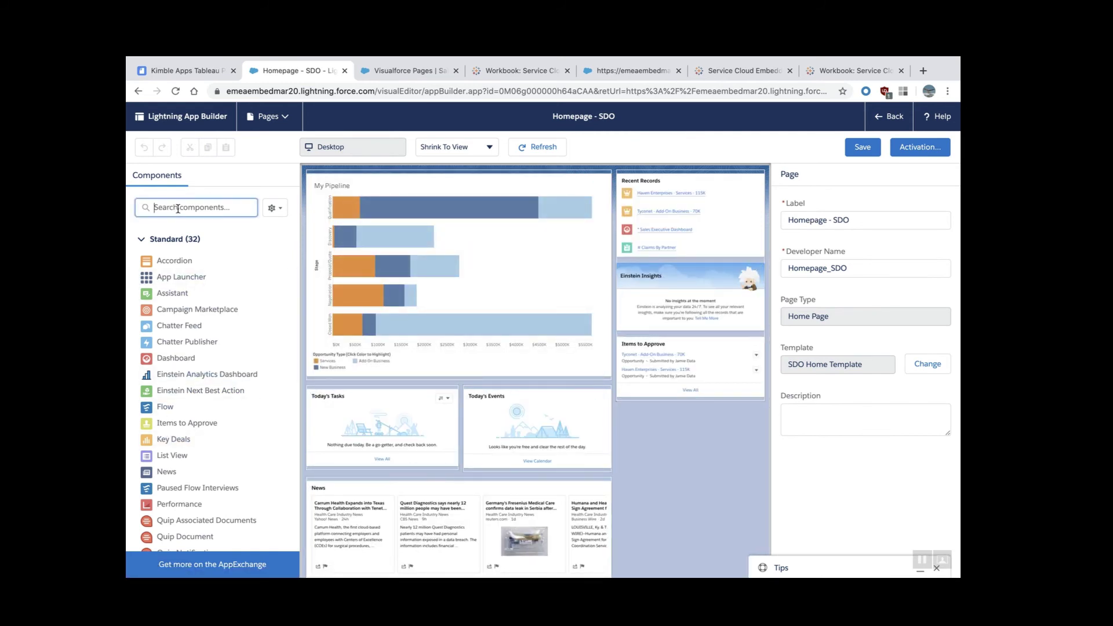
text(visua)
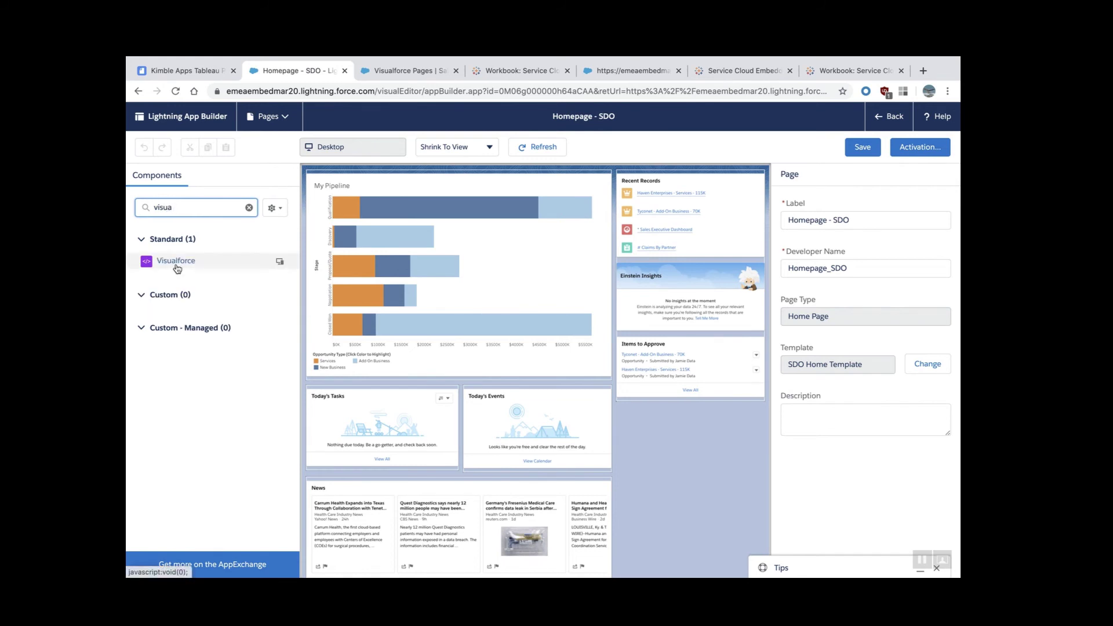
drag(177, 267, 457, 257)
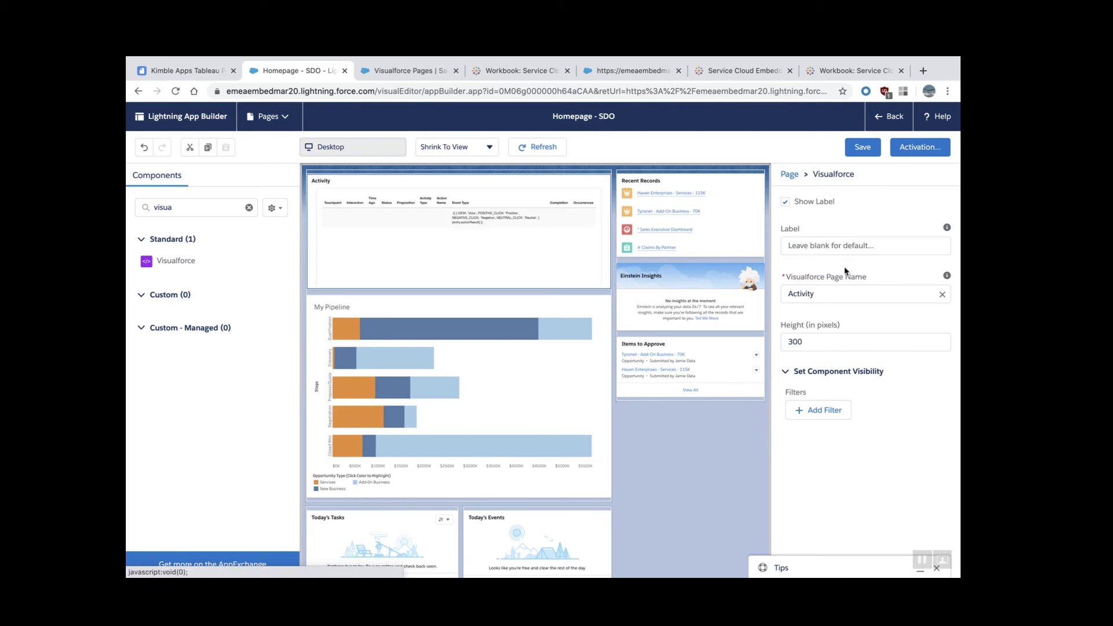
- Set the Visualforce component's page to xAlexTest3, turn off Show Label, and make Height 500 pixels
click(789, 294)
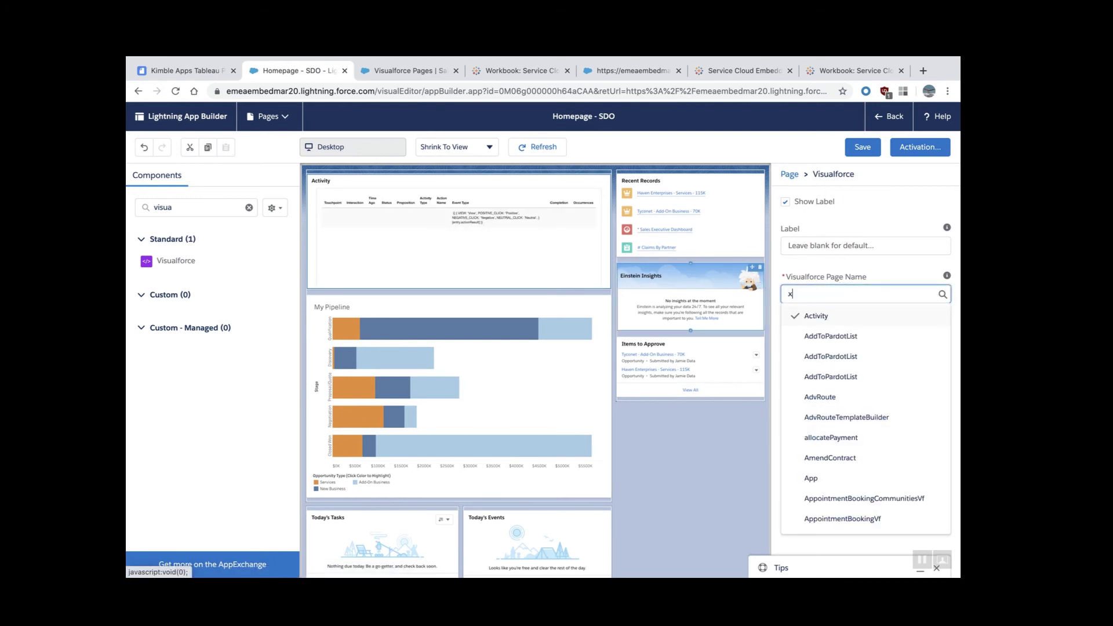
text(xA)
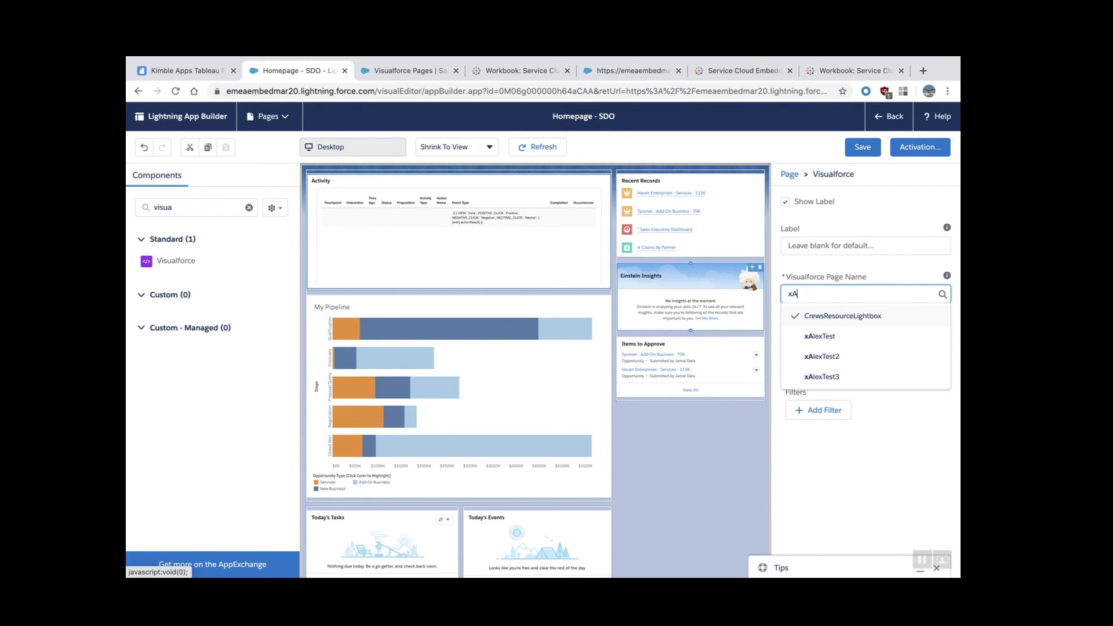
click(837, 378)
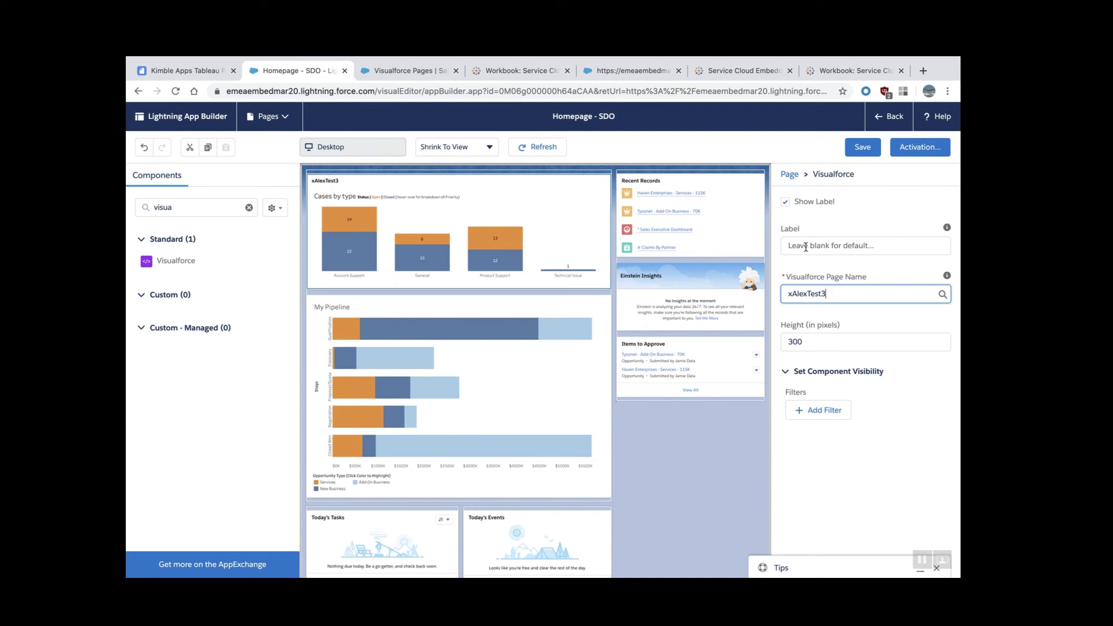
click(786, 203)
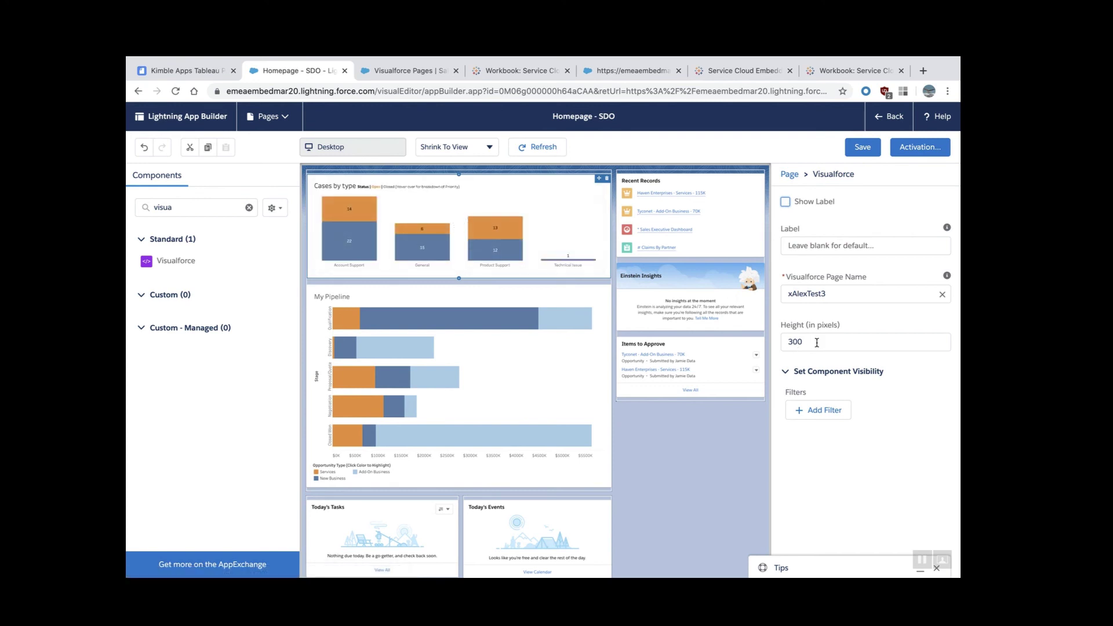
click(792, 342)
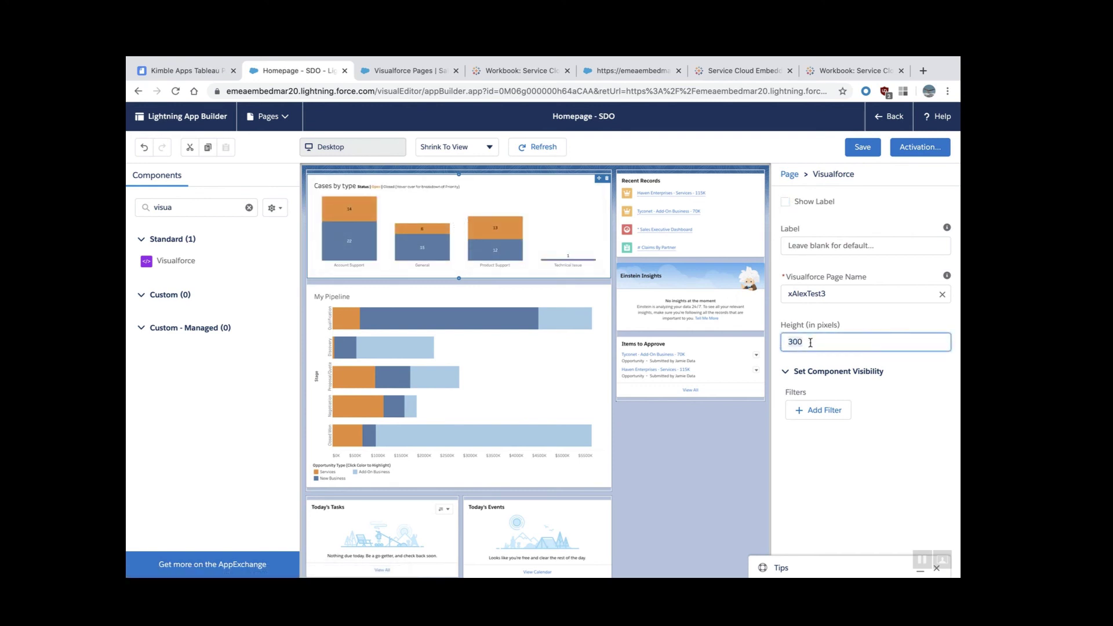
key(BackSpace)
key(BackSpace)
key(BackSpace)
text(500)
key(Tab)
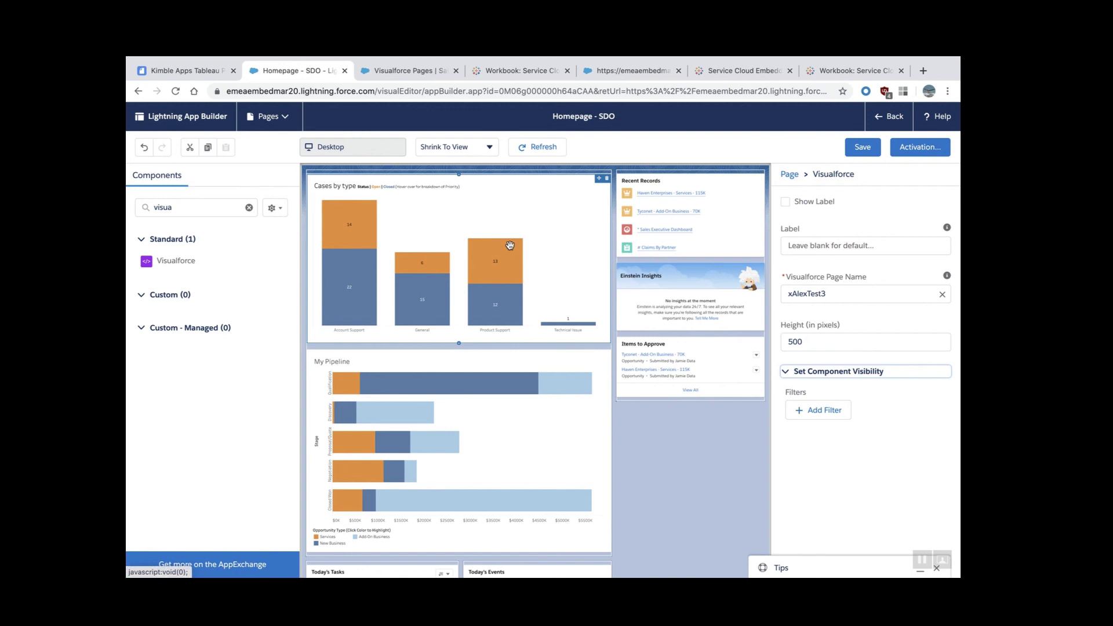
- Save the Homepage - SDO changes and return to the live Lightning home page
click(864, 150)
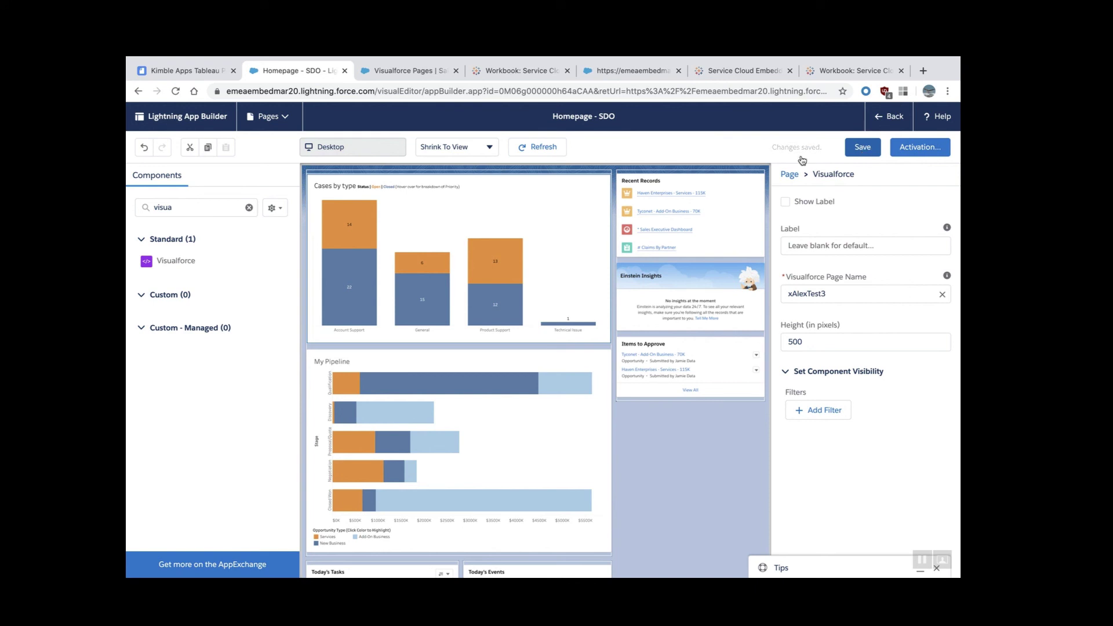
click(895, 117)
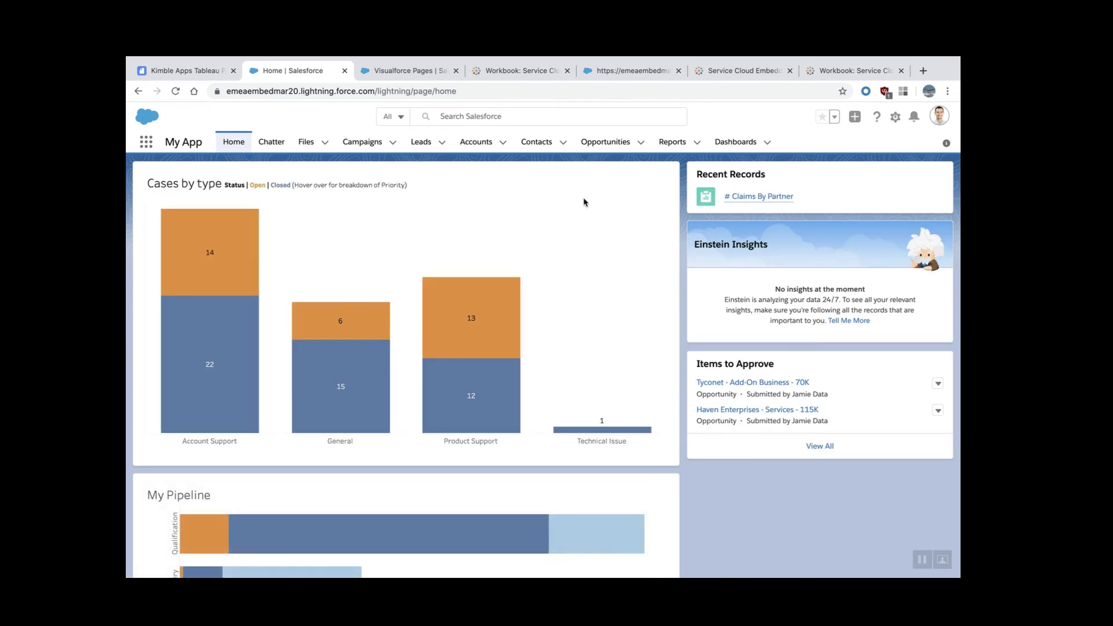
mouse_move(477, 296)
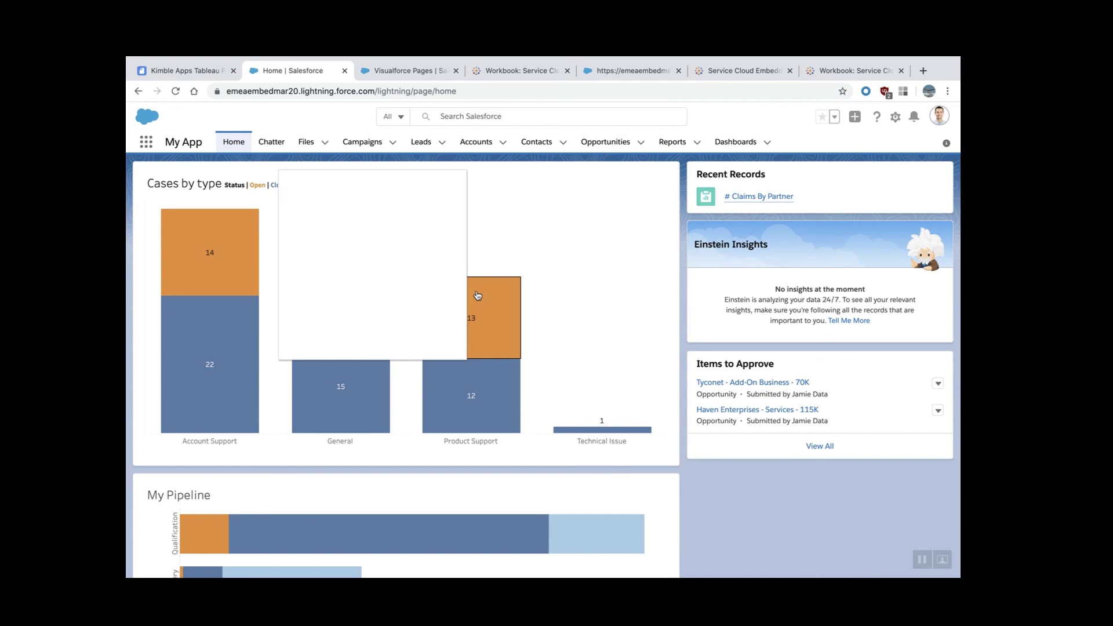
mouse_move(487, 383)
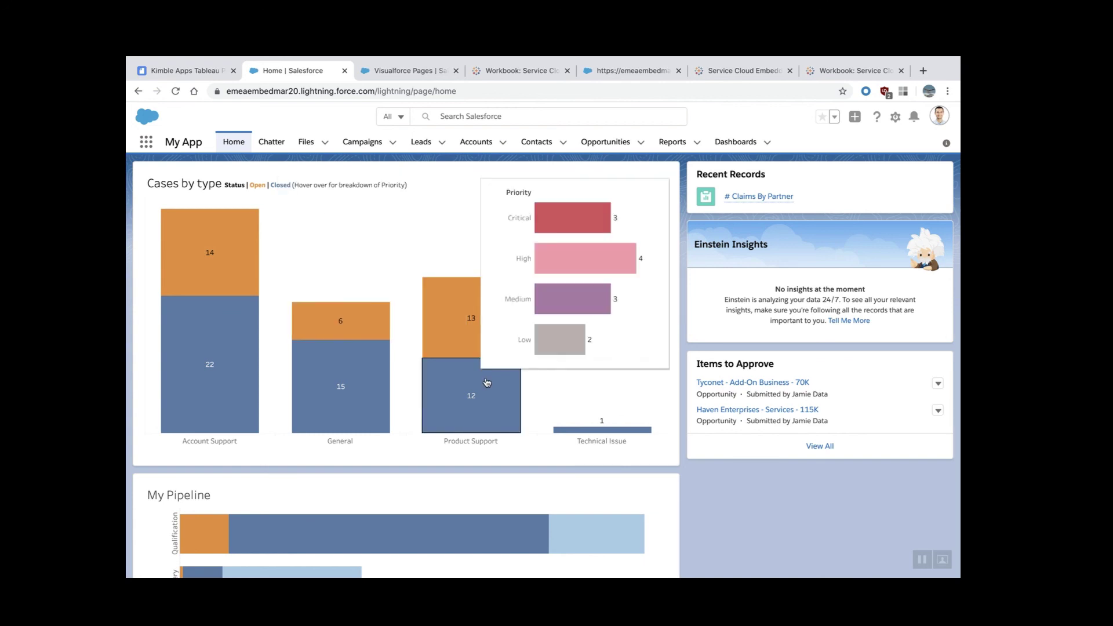
mouse_move(347, 323)
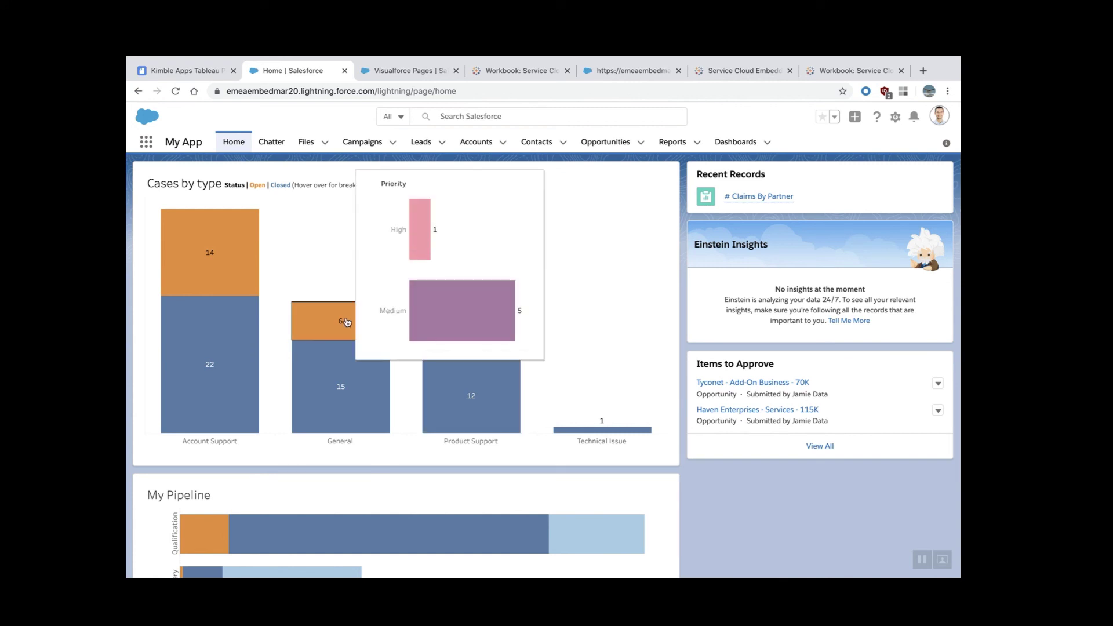
mouse_move(232, 314)
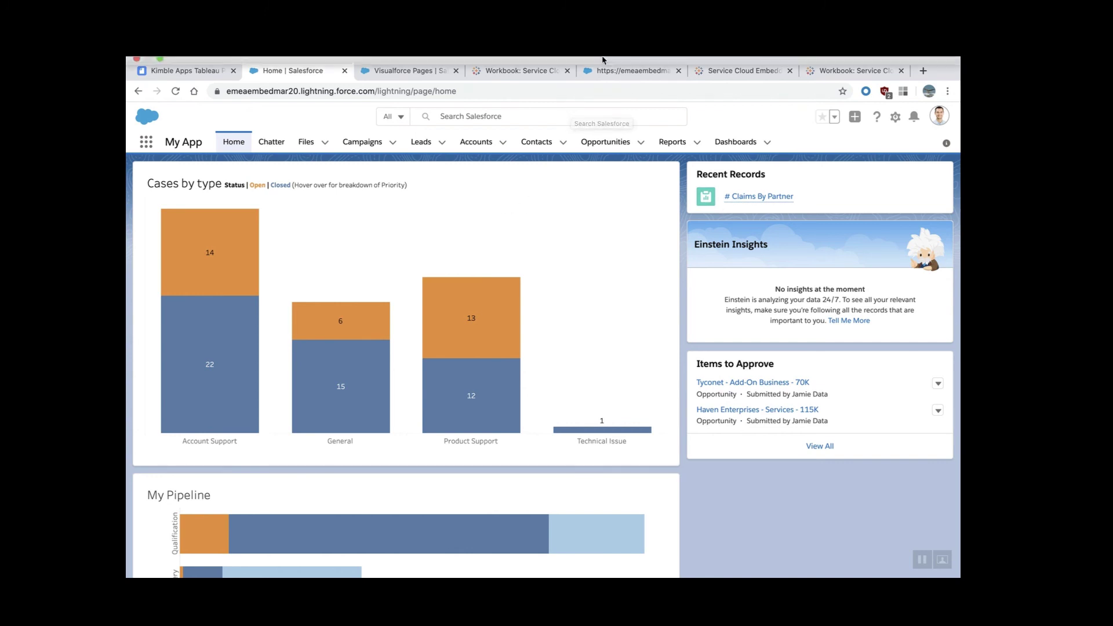
mouse_move(603, 60)
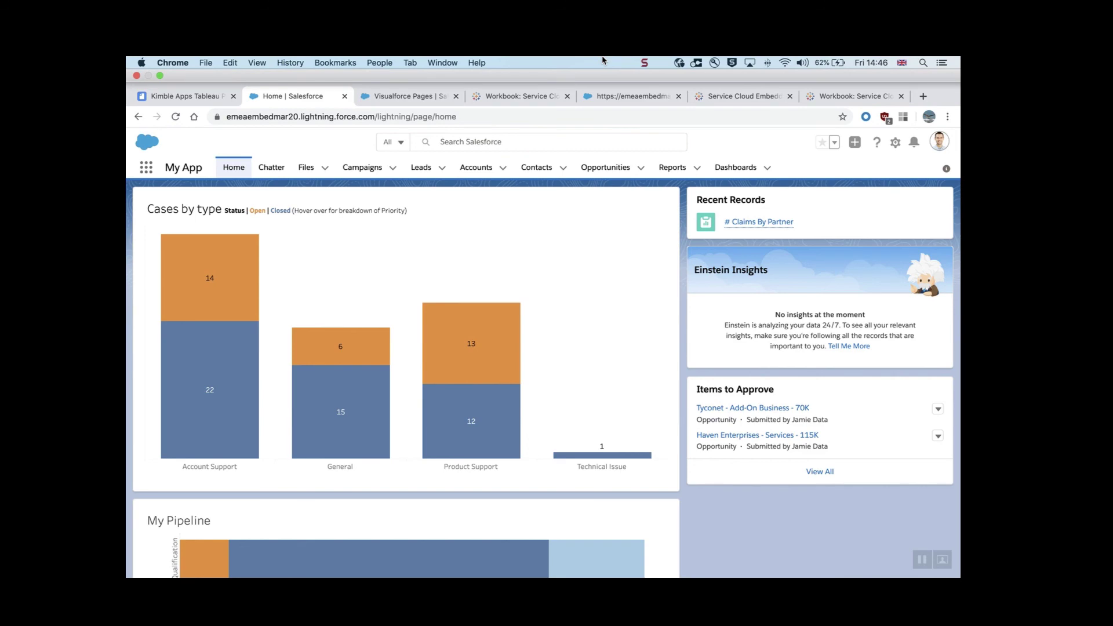